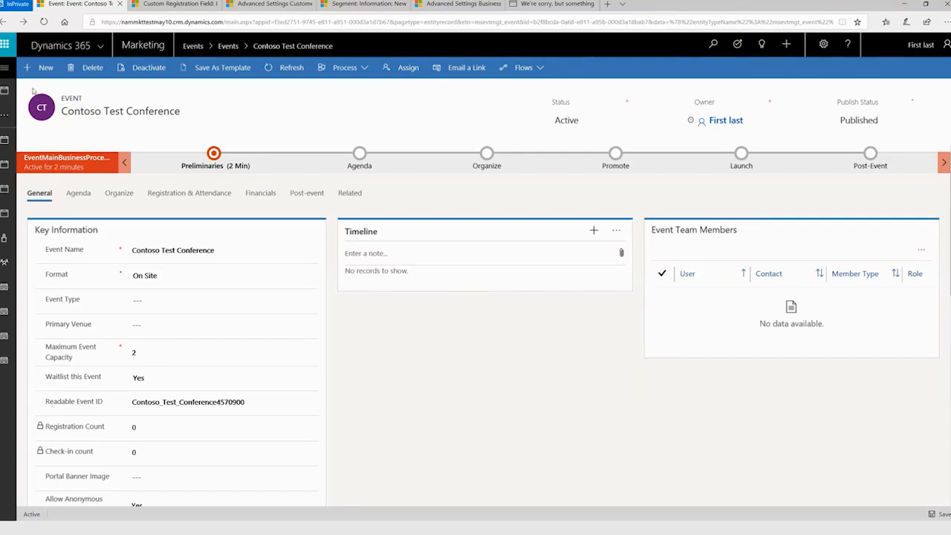
Enter "Are you a vegetarian?" as the text of a new custom registration field.
click(11, 69)
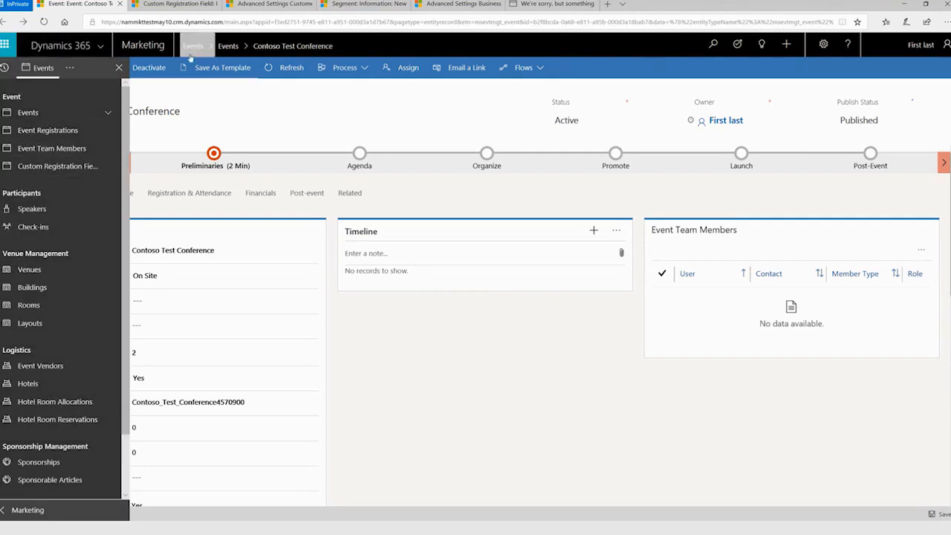
click(175, 5)
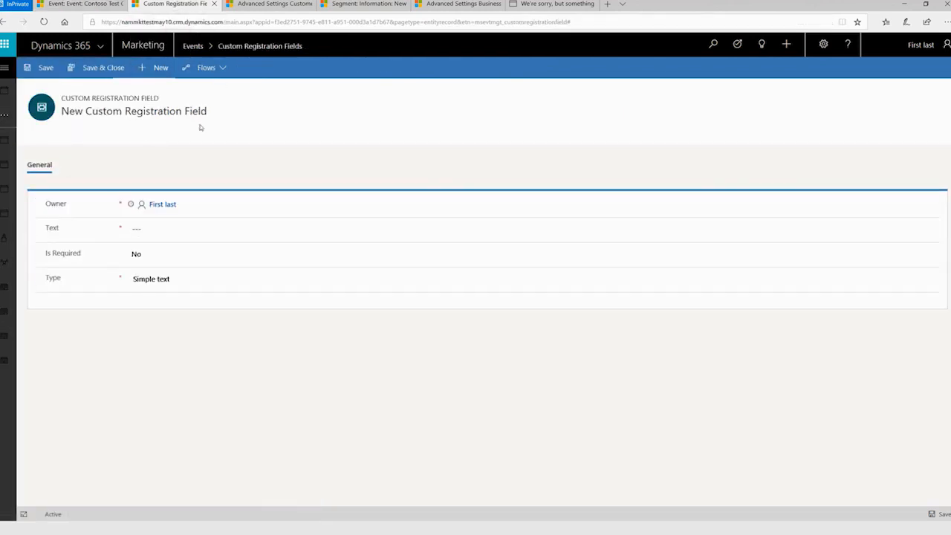
click(179, 228)
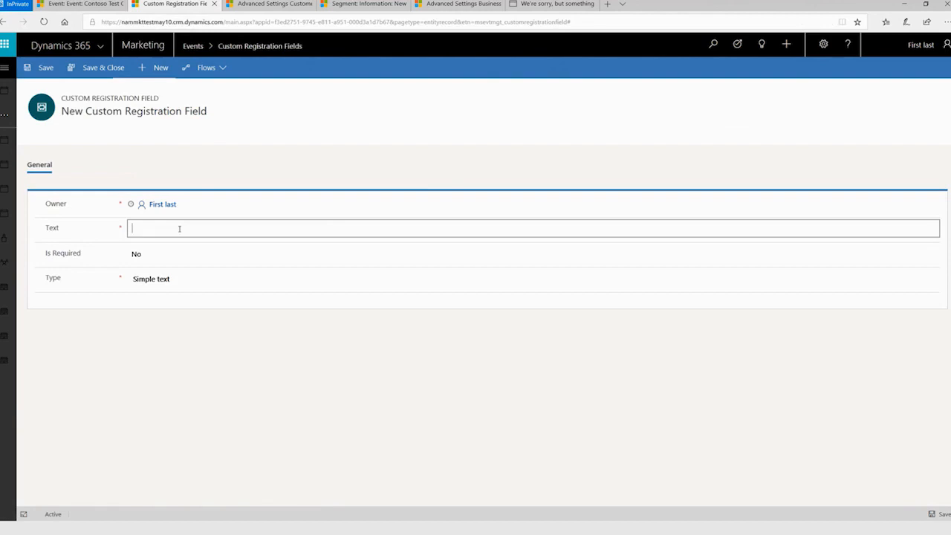
text(Are you a vegetarian?)
Make the vegetarian question a required field of type Boolean (Yes/No) and save it.
click(201, 253)
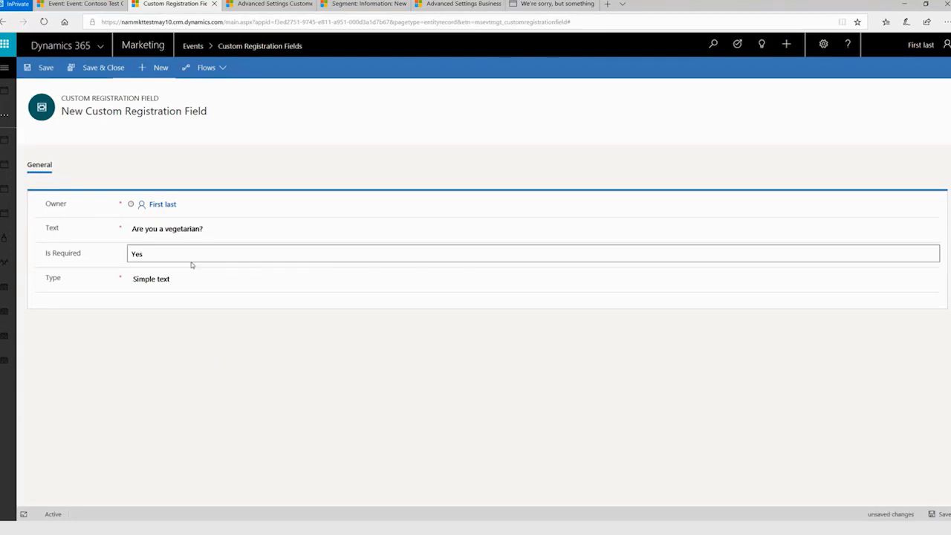
click(190, 277)
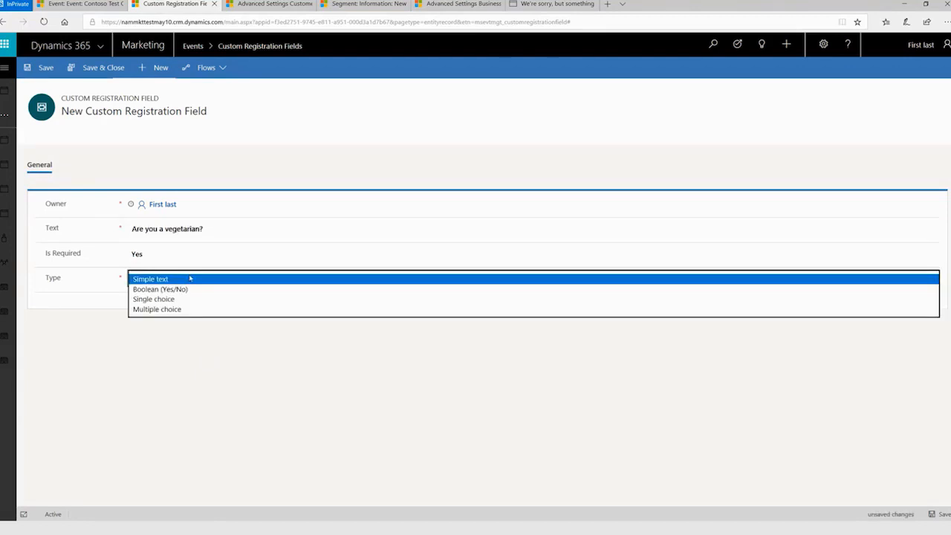
click(188, 289)
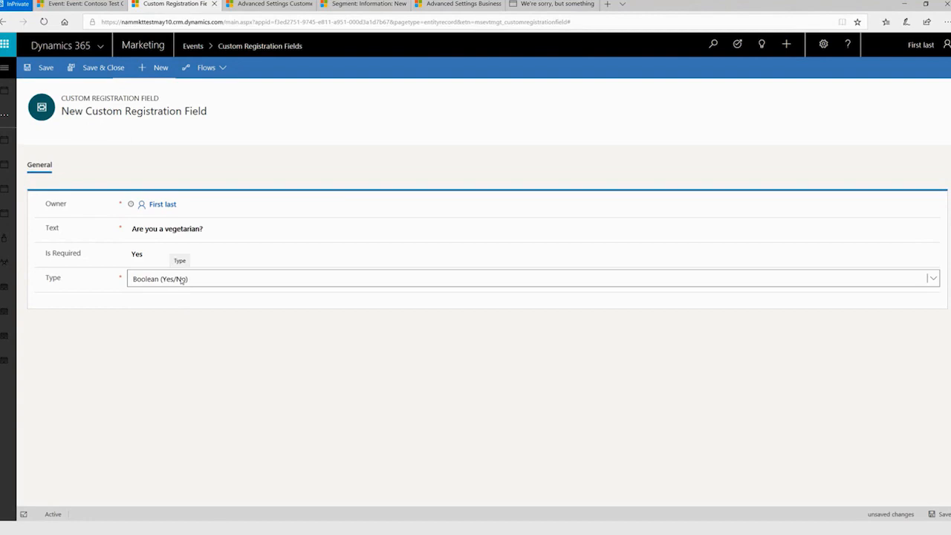
click(942, 514)
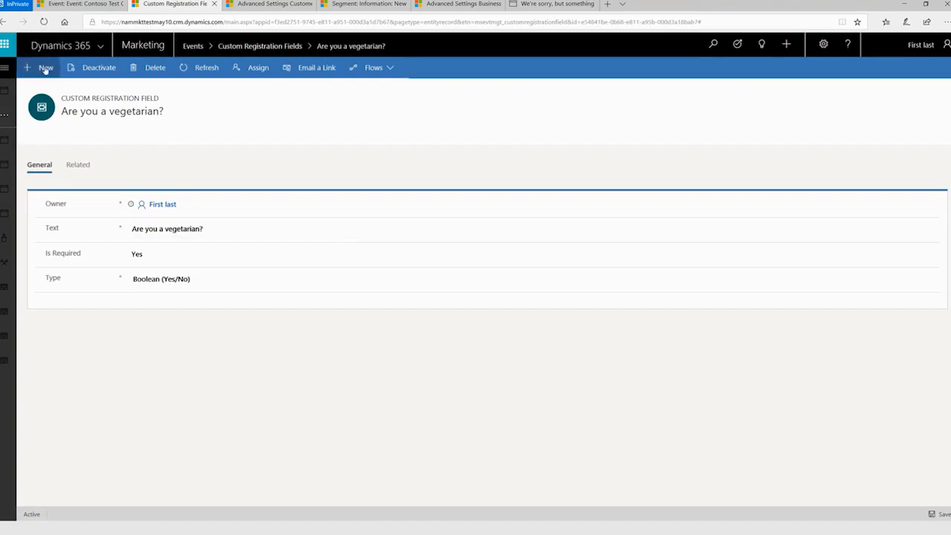
Create another custom registration field with the text "What's your T-Shirt Size?".
click(39, 67)
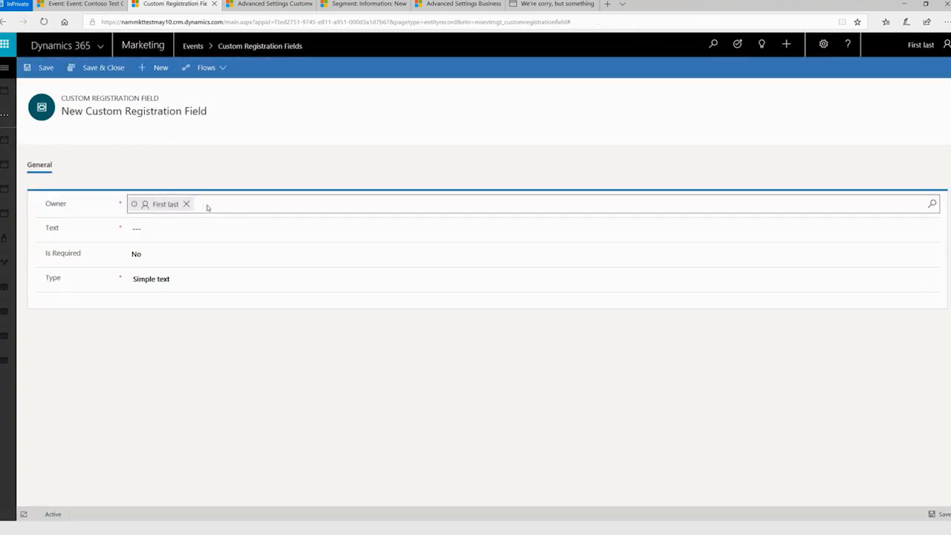
click(170, 226)
text(What's your )
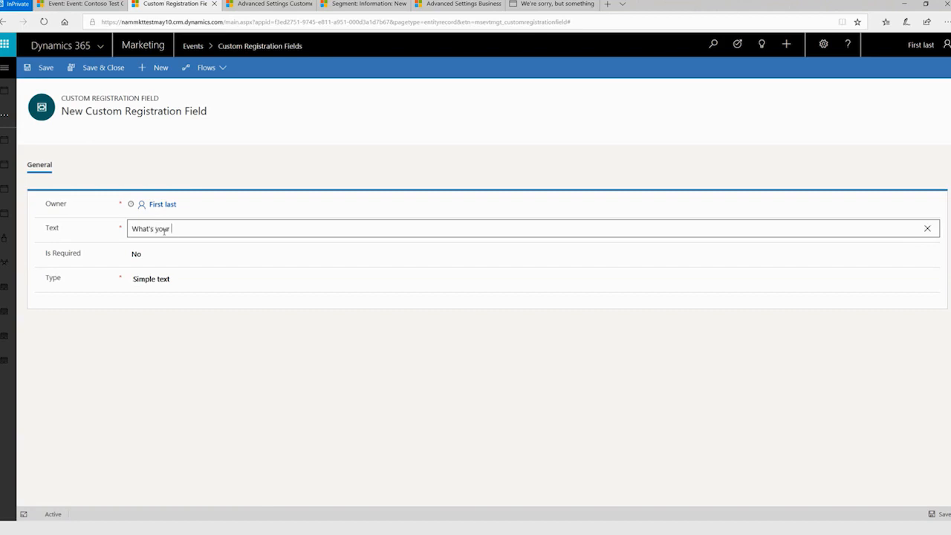
text(T-Shirt Size?)
Make the T-shirt size question required and set its type to Single choice.
click(176, 257)
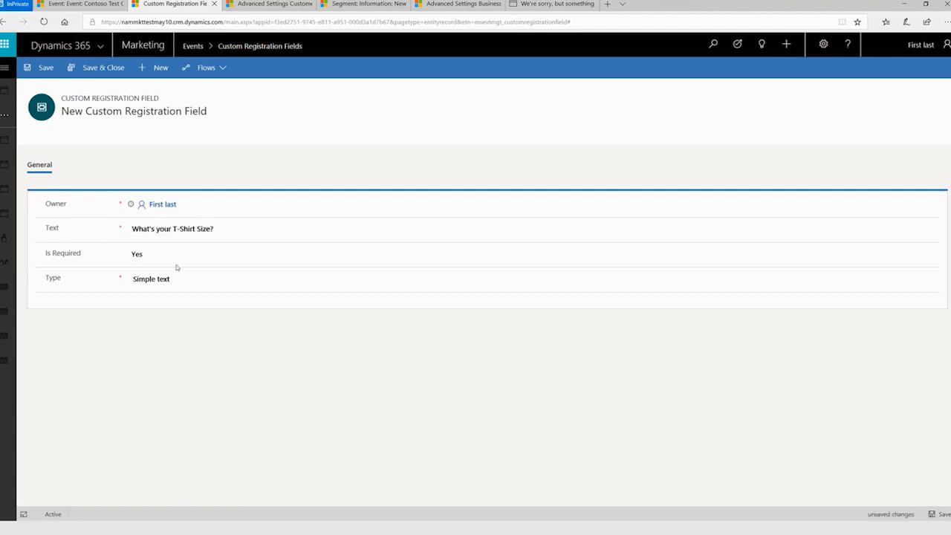
click(177, 277)
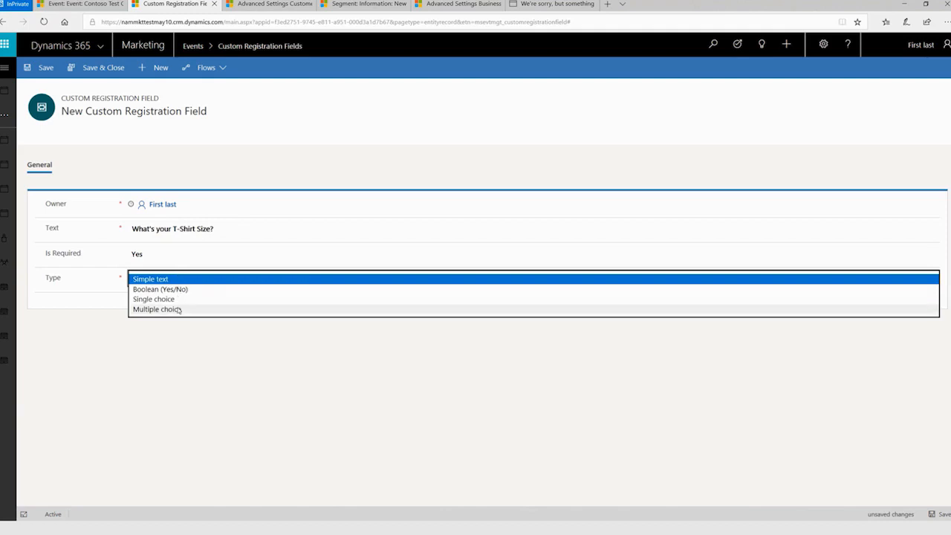
click(177, 299)
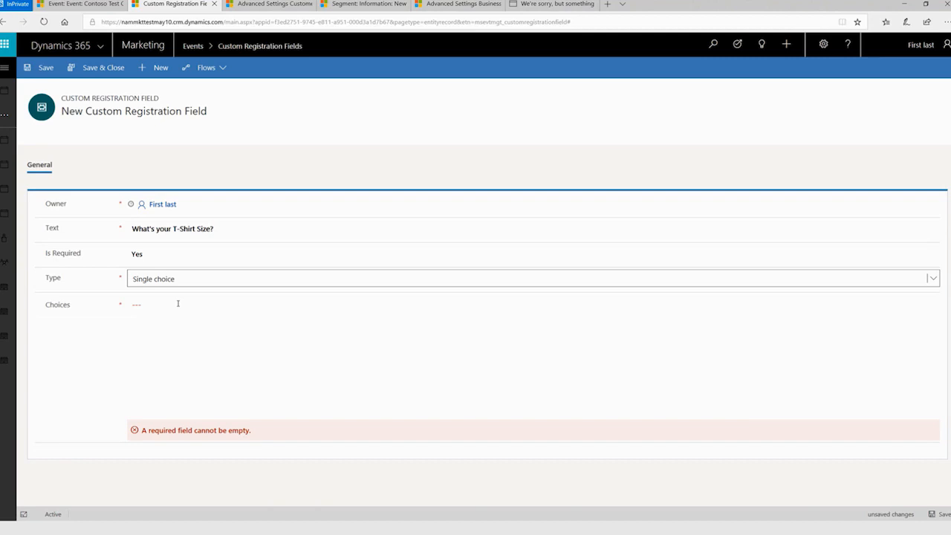
Enter XS, S, M, L, XL and XXL as separate lines of choices for the T-shirt question and save the field.
click(177, 303)
text(XS)
key(Return)
text(S)
key(Return)
text(M)
key(Return)
text(L XL)
key(Return)
key(BackSpace)
key(Return)
text(XXL)
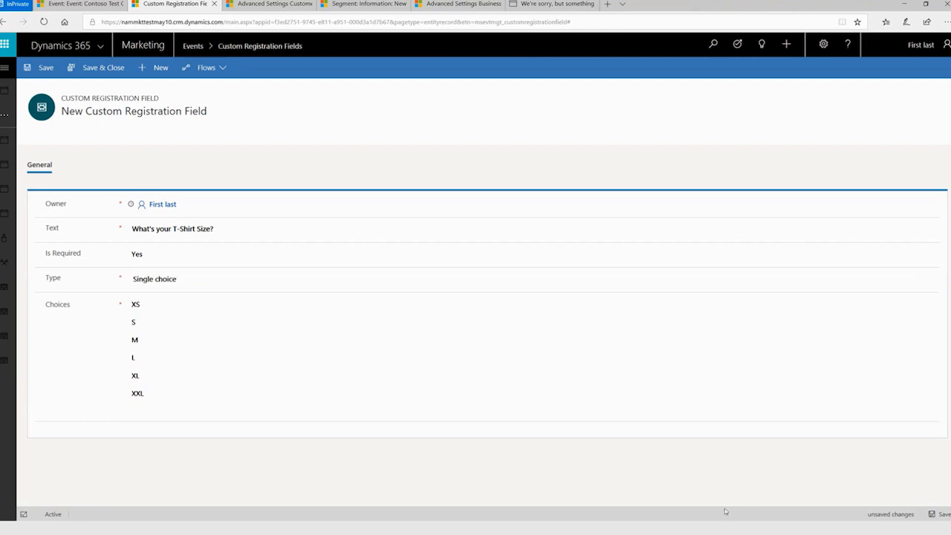
click(928, 514)
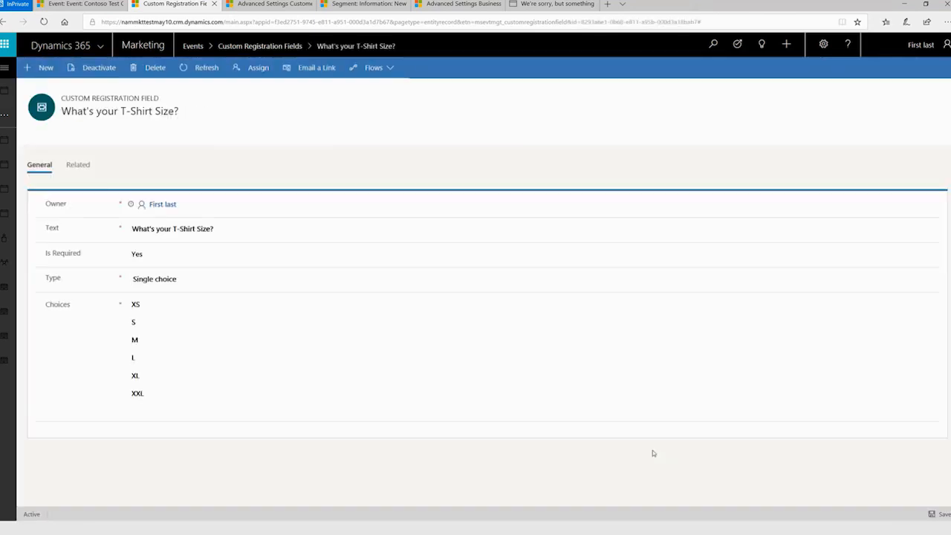
Create a third custom registration field with the text "What do you like to read?".
click(43, 68)
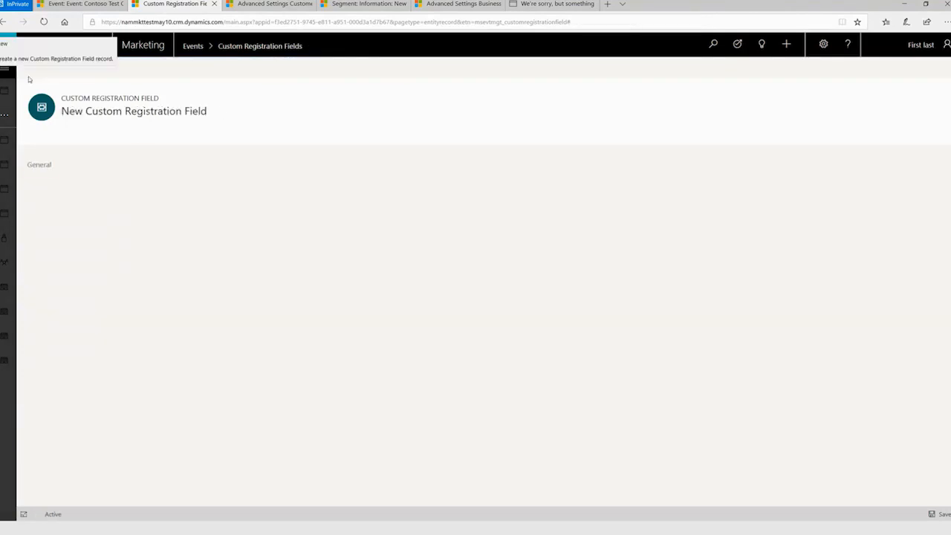
click(180, 230)
text(What w)
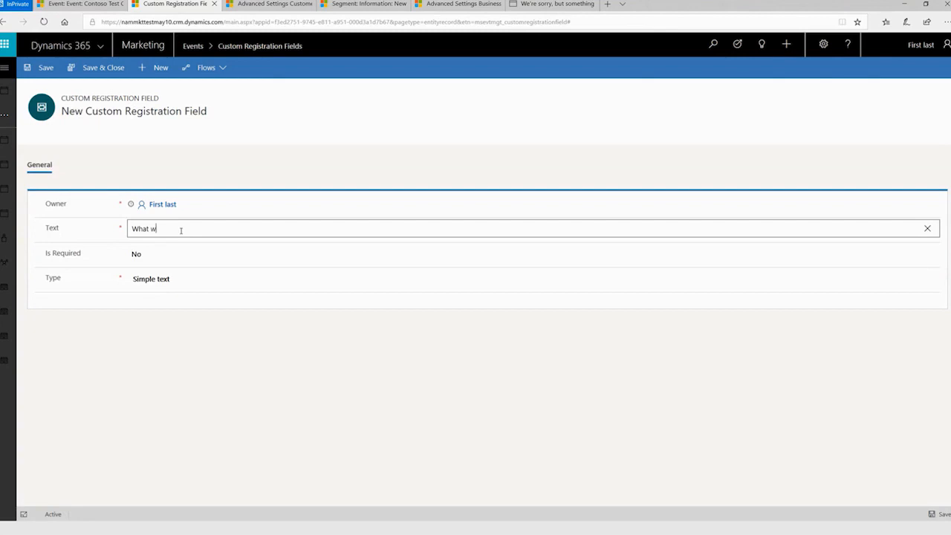
text(ould you like to read)
double_click(167, 229)
text(do)
Make the reading question Multiple choice with Science Fiction, Biographies, Self Help Books, Instruction Manuals, Comics and Amazing product documentation, one per line.
click(185, 278)
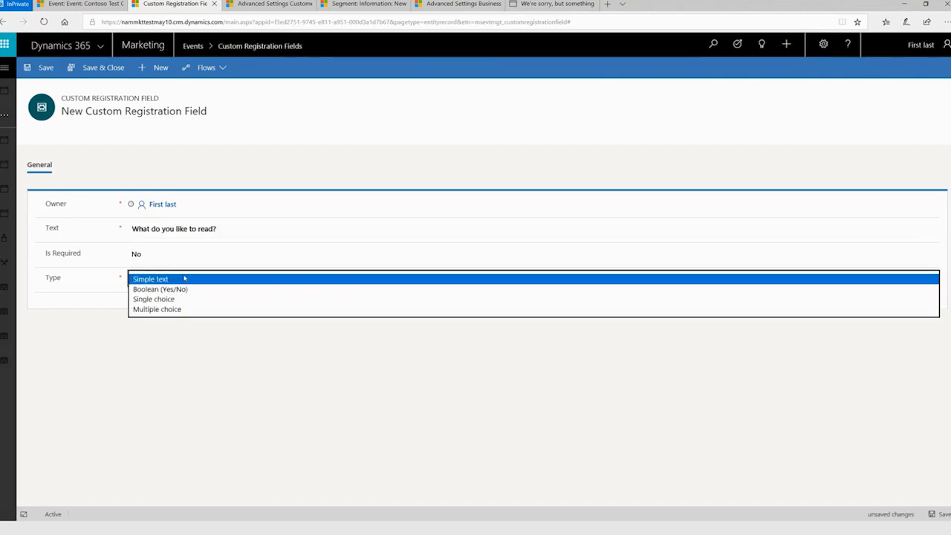
click(181, 309)
click(177, 304)
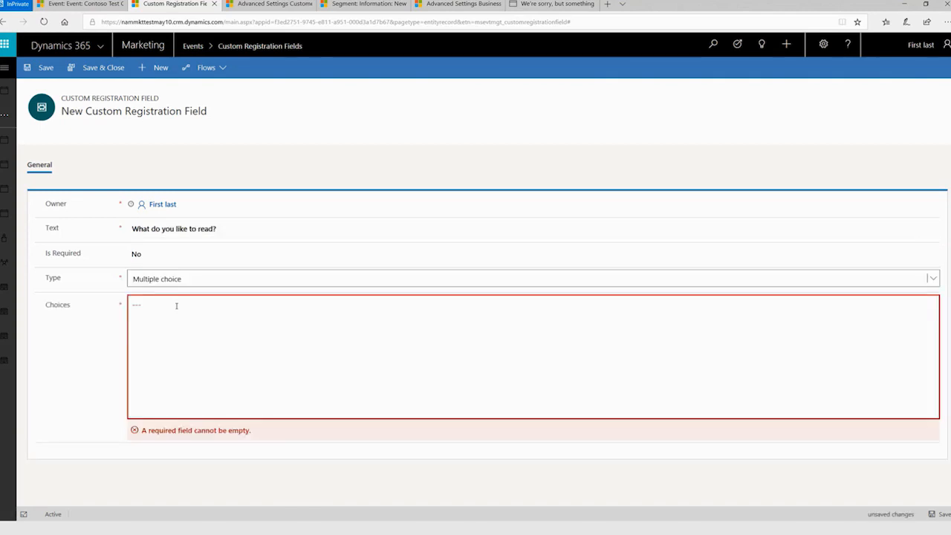
text(Sc)
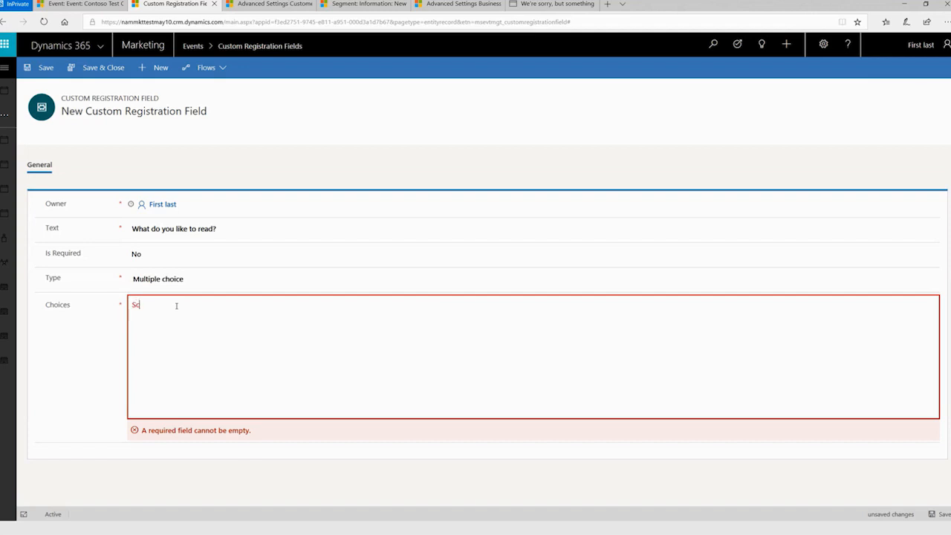
text(ience Fiction)
key(Return)
text(Biographies)
key(Return)
text(Self Help Books)
key(Return)
text(Instruction Manuals)
key(Return)
text(Comics)
key(Return)
text(Amazing product documentation)
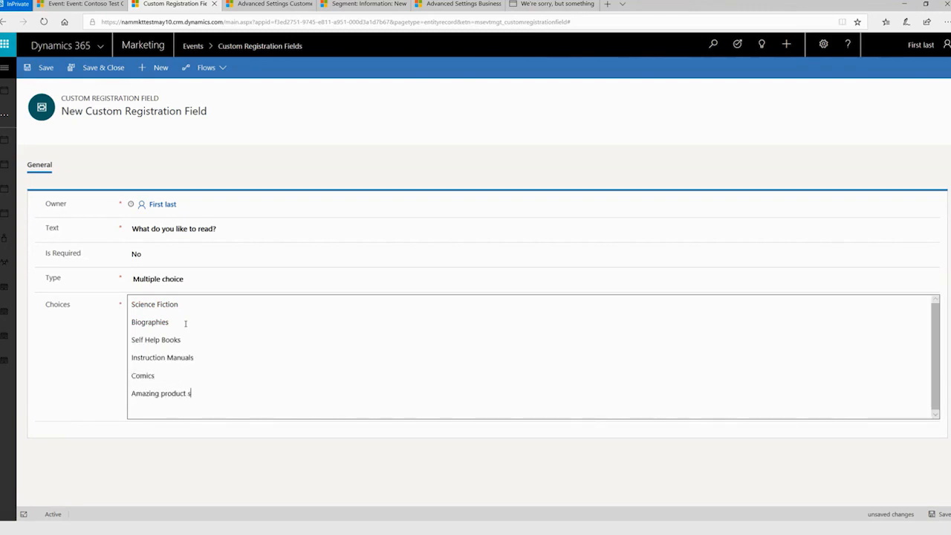
Save the reading question and return to the list of active custom registration fields.
click(255, 439)
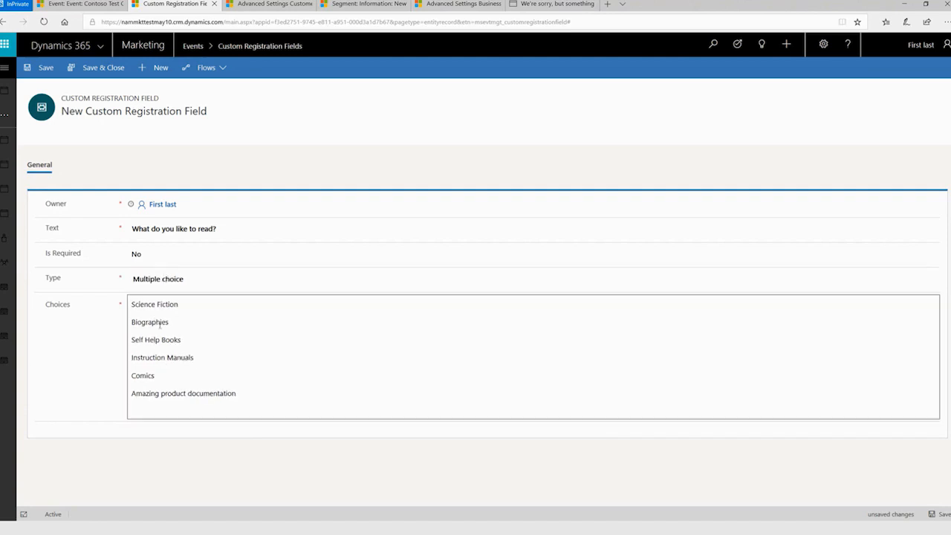
click(939, 514)
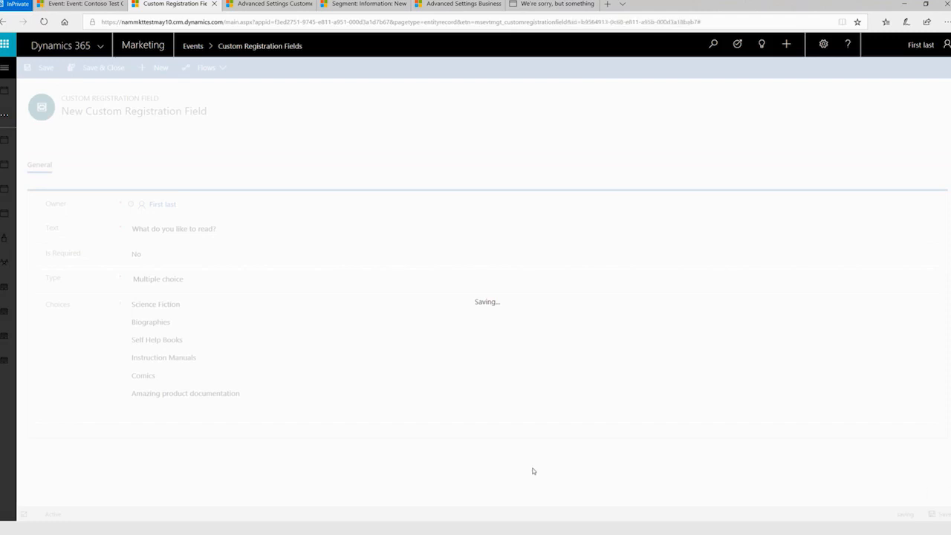
click(263, 49)
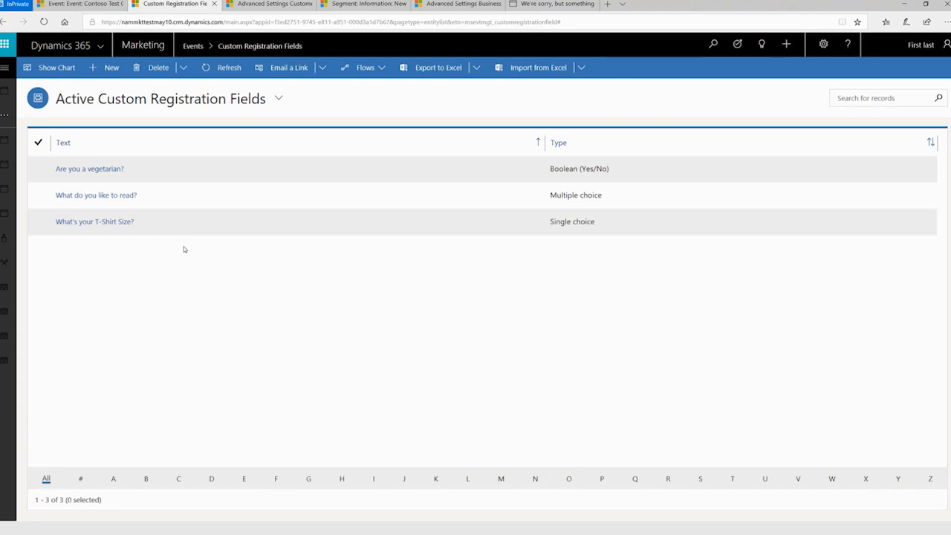
Start a new event custom registration field from the Contoso Test Conference event's registration and attendance section.
click(96, 6)
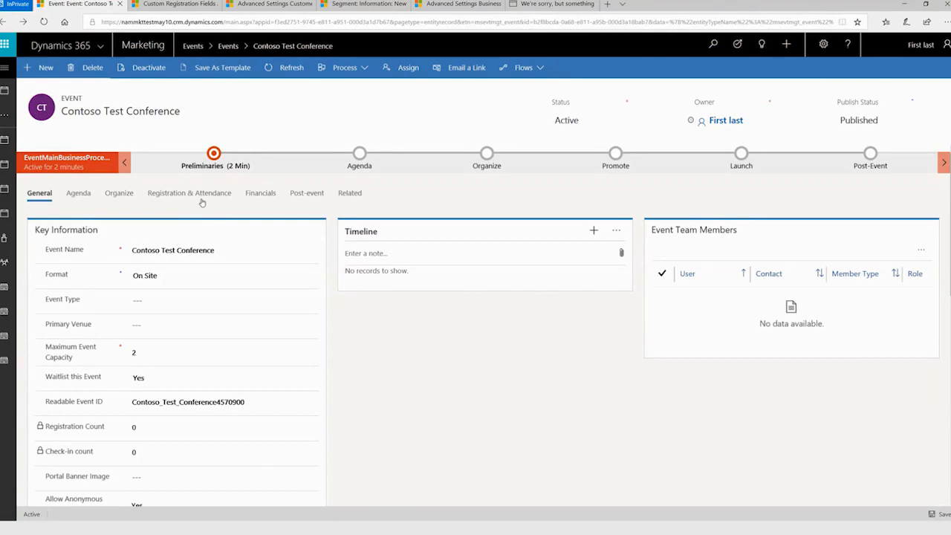
click(189, 193)
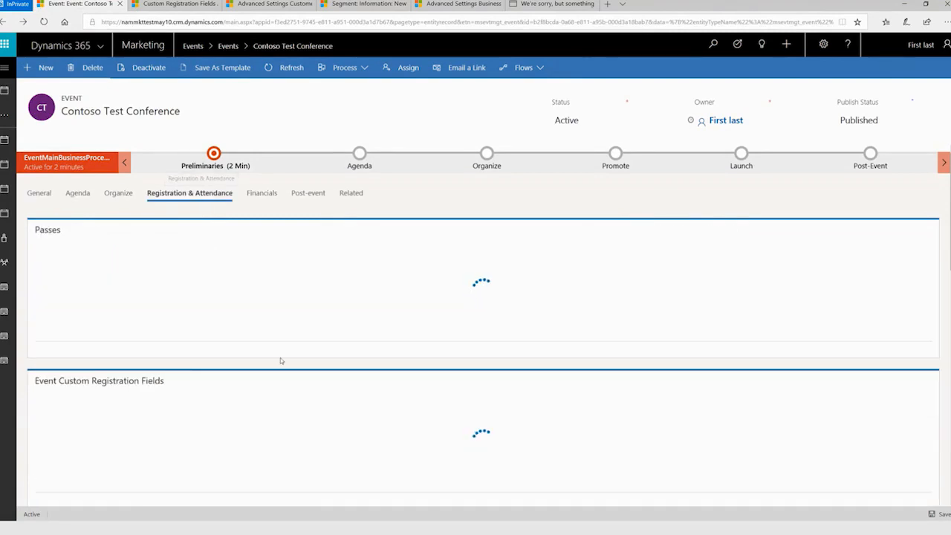
scroll(140, 386, down, 1)
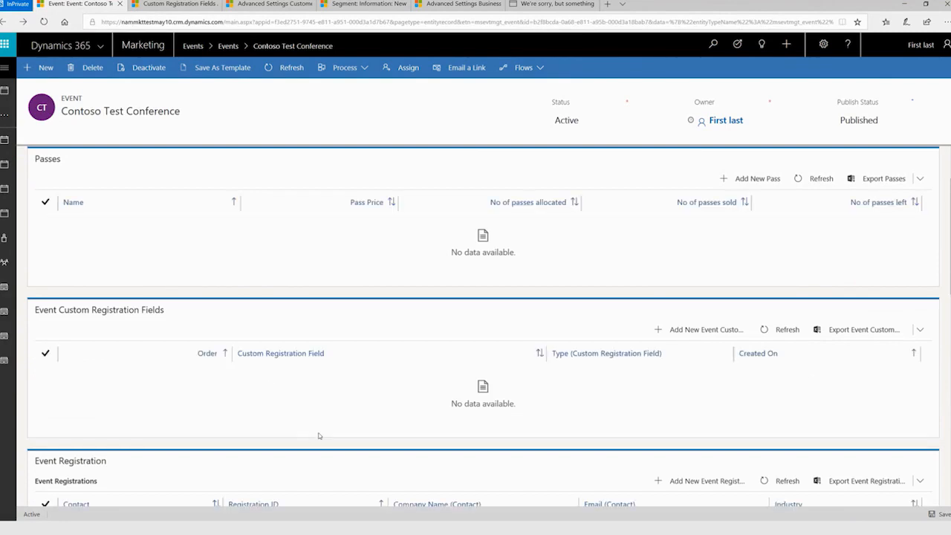
click(712, 331)
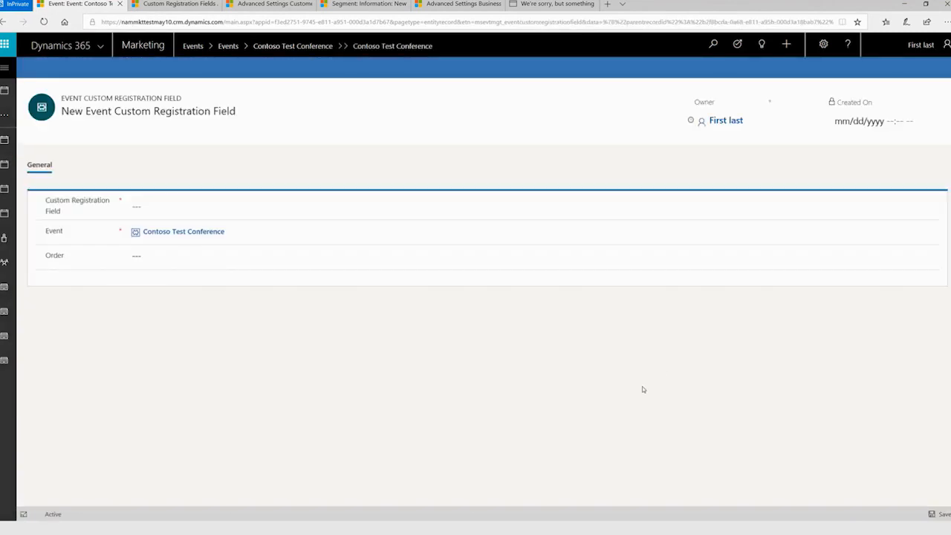
Assign "Are you a vegetarian?" to the Contoso Test Conference with order 1, then save and close the record.
click(180, 207)
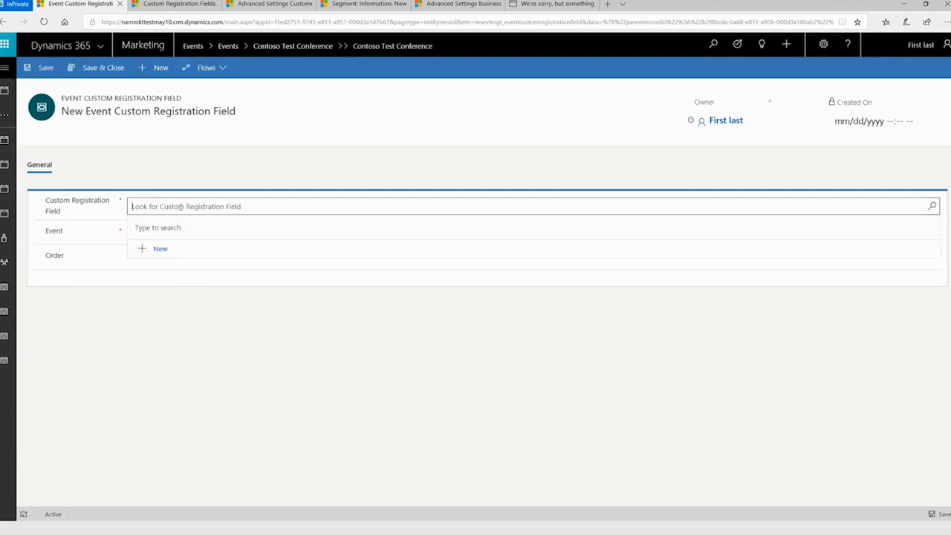
click(932, 207)
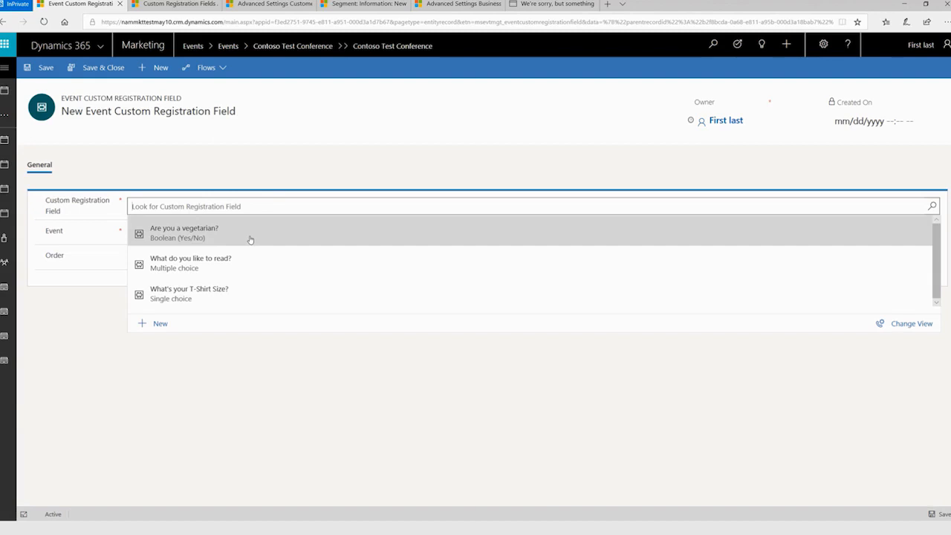
click(251, 237)
click(202, 257)
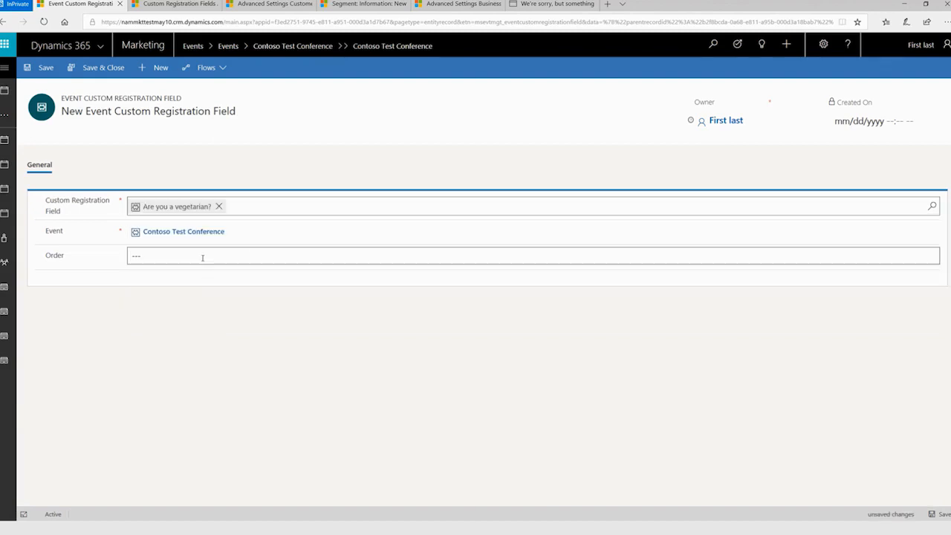
text(1)
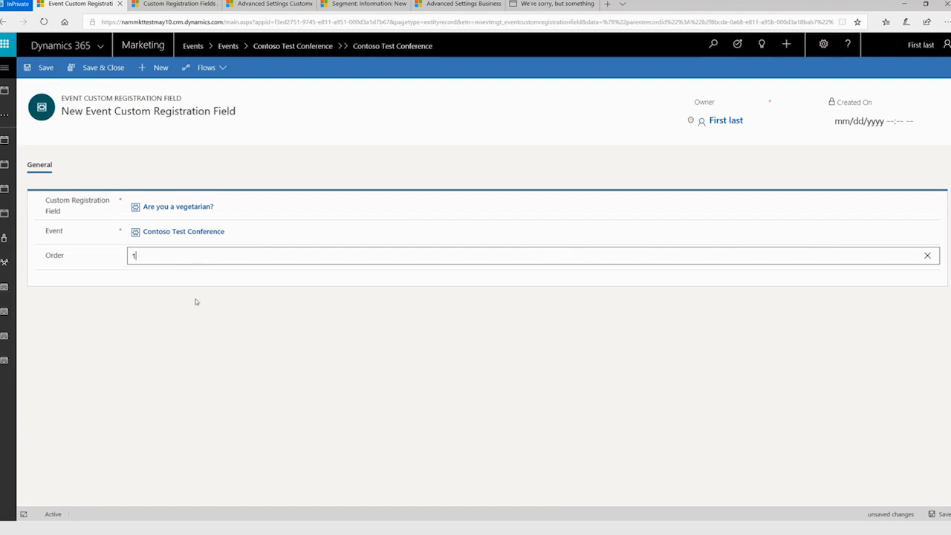
click(88, 72)
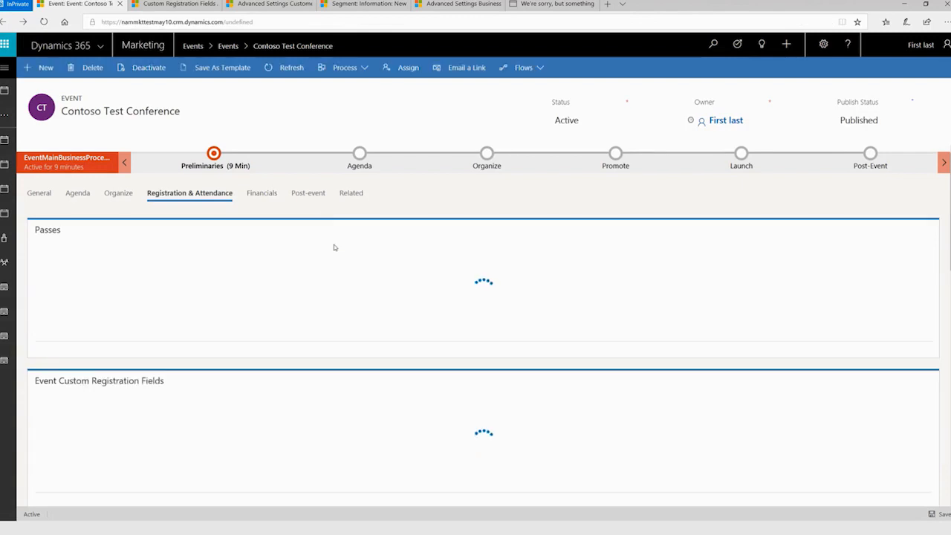
scroll(334, 247, down, 1)
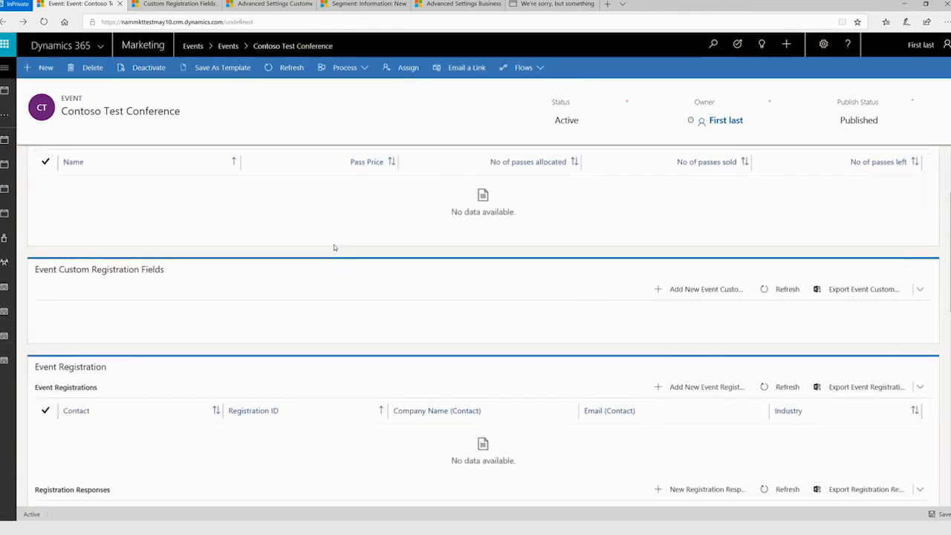
scroll(325, 364, down, 1)
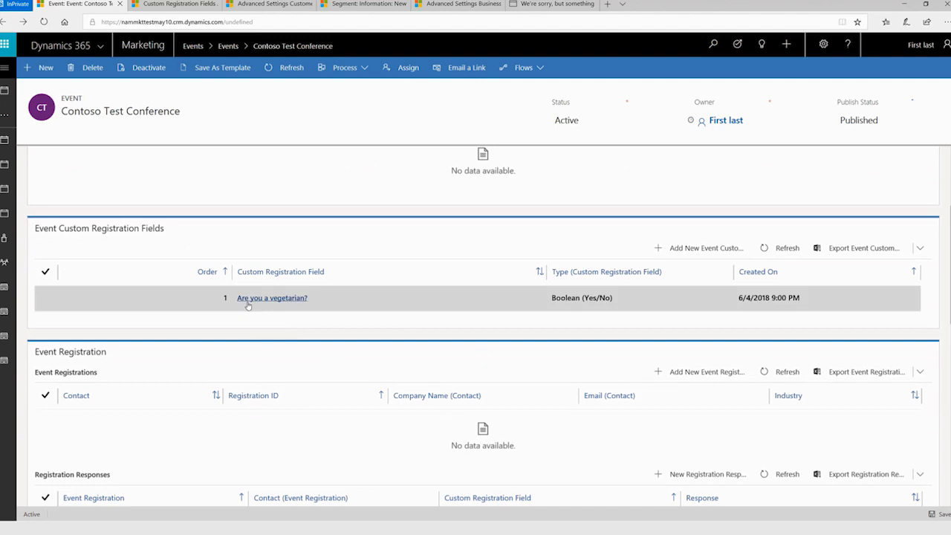
Add "What do you like to read?" to the Contoso Test Conference as a custom registration field with order 3 and save it.
click(700, 248)
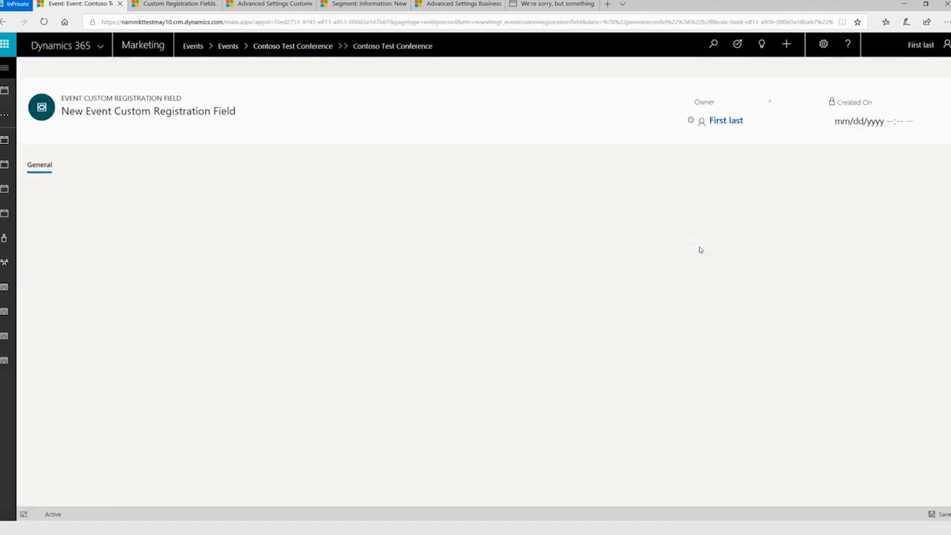
click(232, 205)
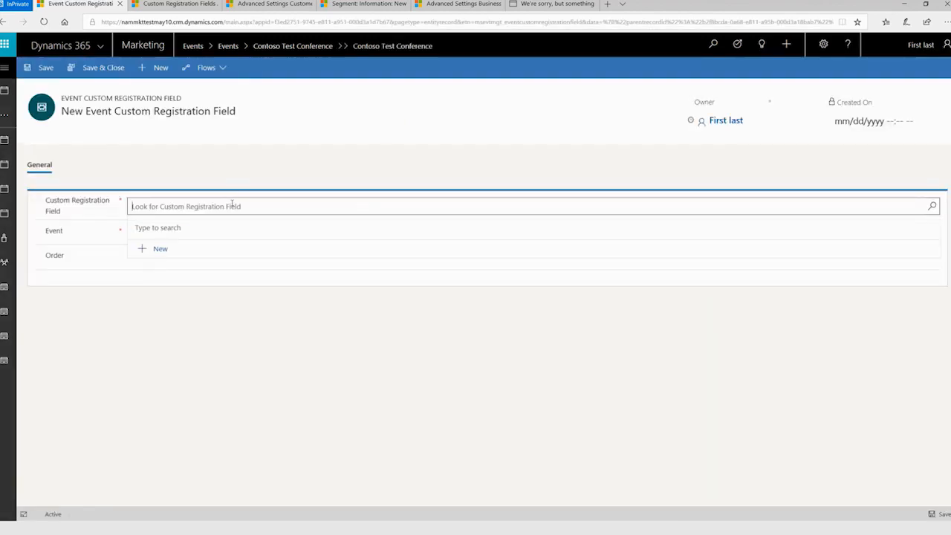
click(933, 206)
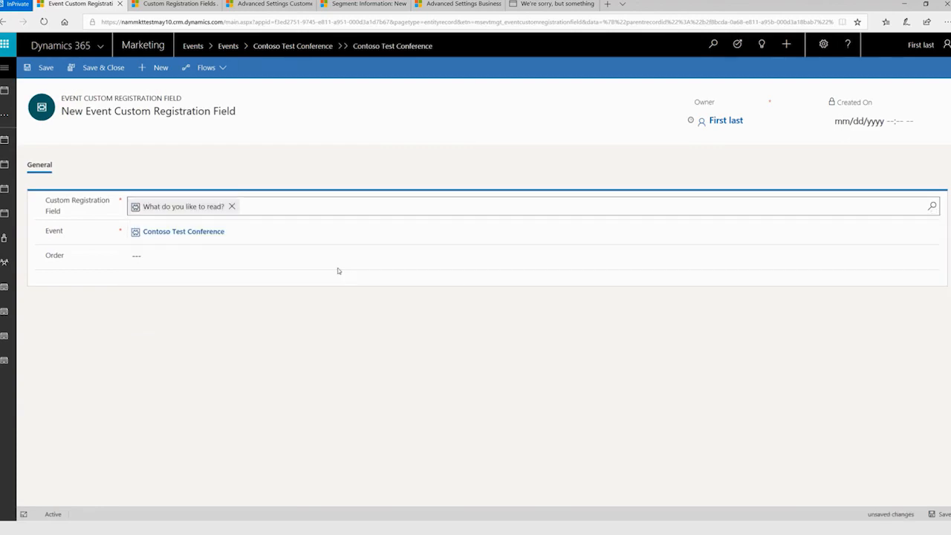
click(165, 257)
text(3)
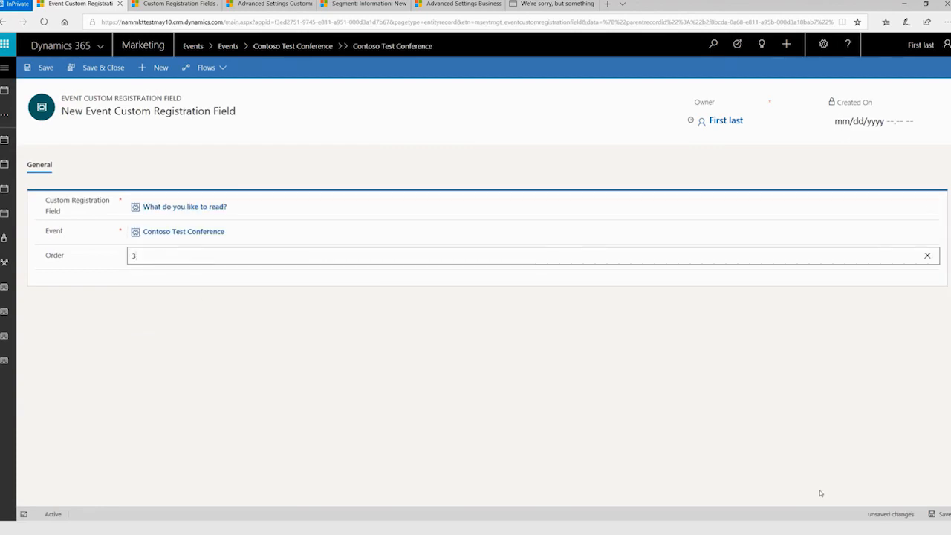
click(49, 69)
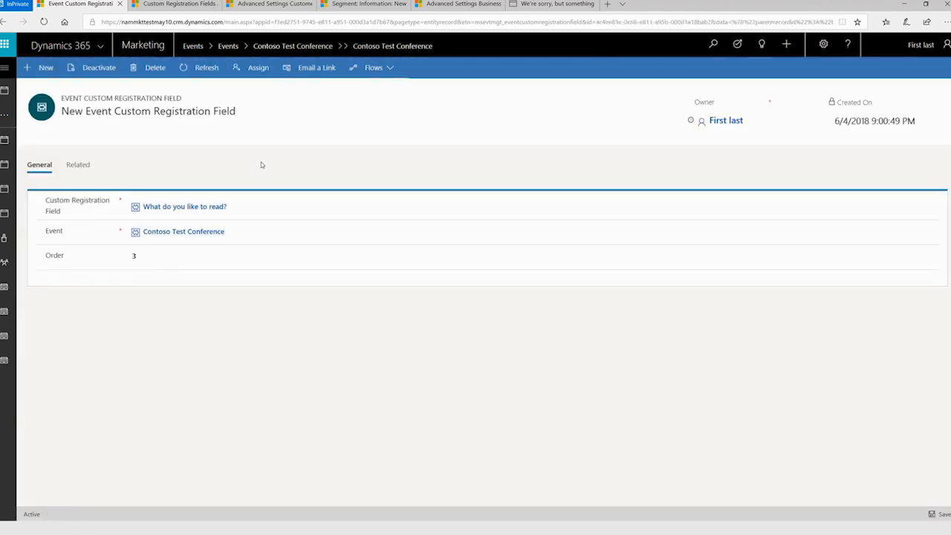
Create another event custom registration field assigning "What's your T-Shirt Size?" to the Contoso Test Conference with order 2, then save and close it.
click(45, 67)
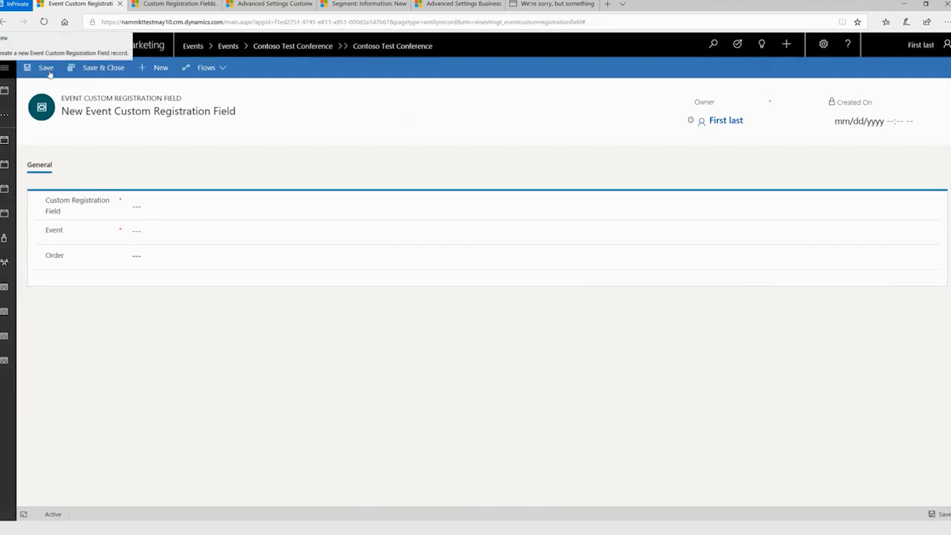
click(176, 207)
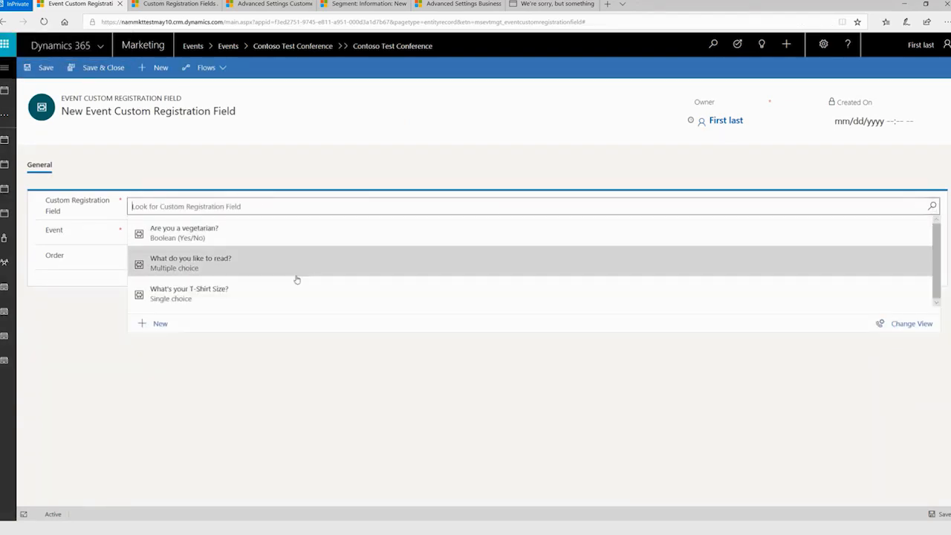
click(289, 295)
click(187, 229)
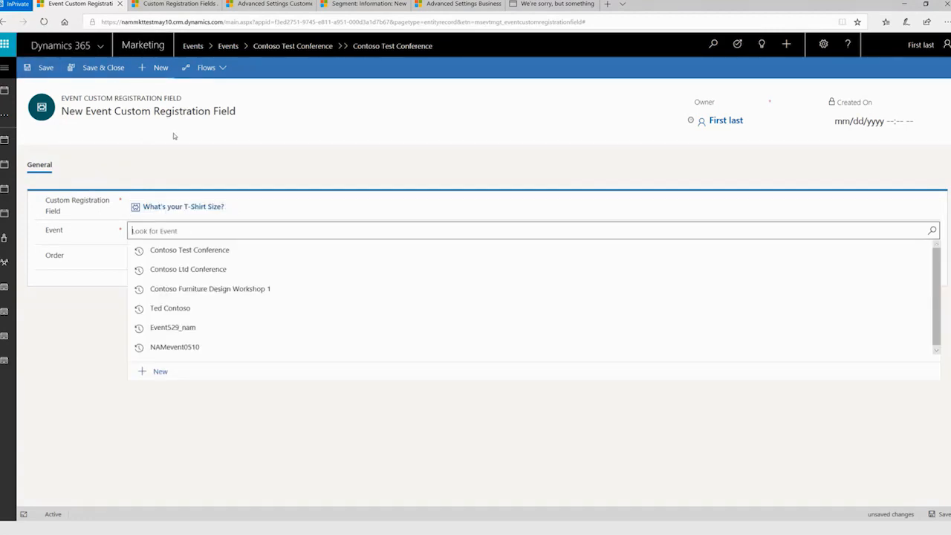
click(197, 253)
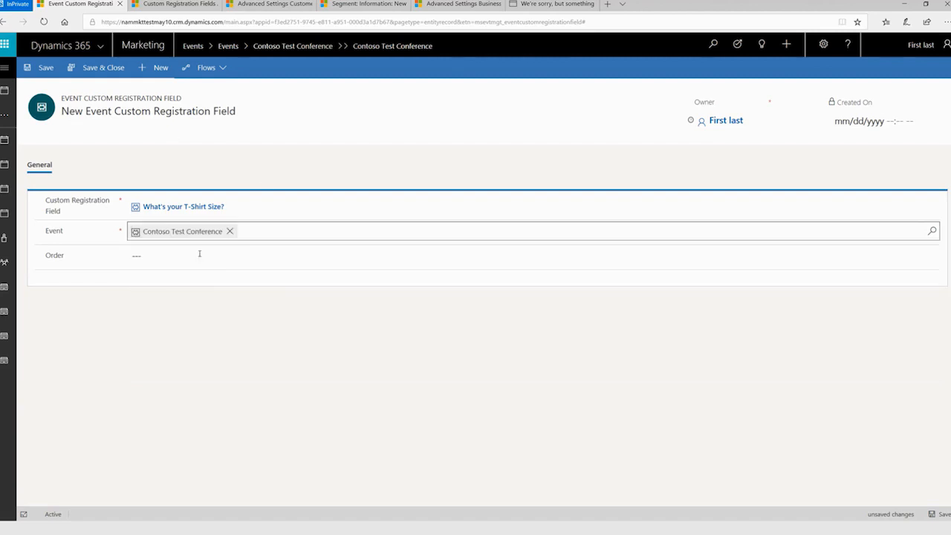
click(187, 256)
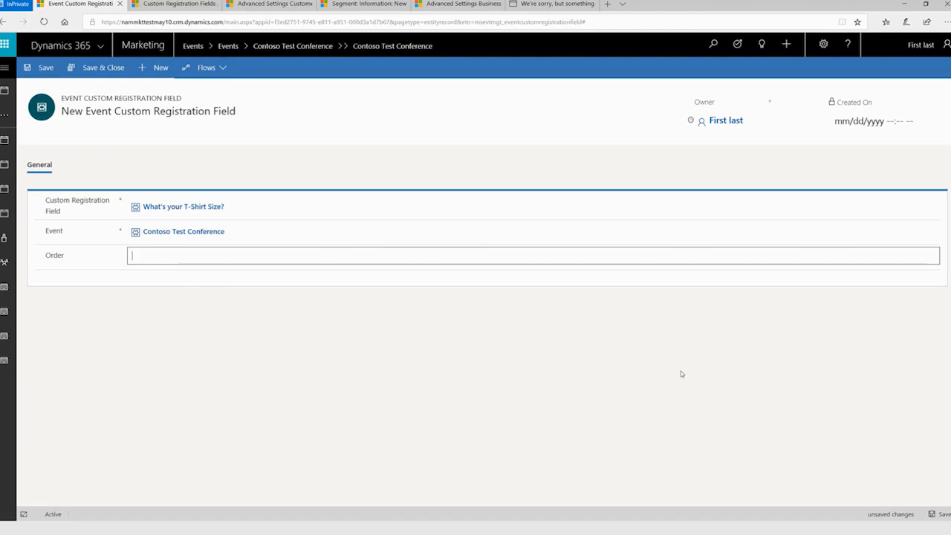
text(2)
click(130, 67)
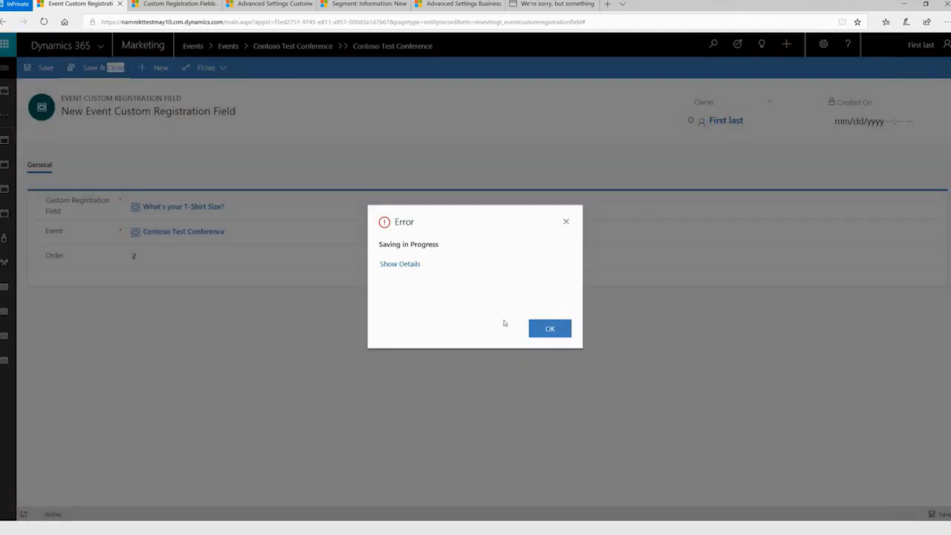
click(550, 332)
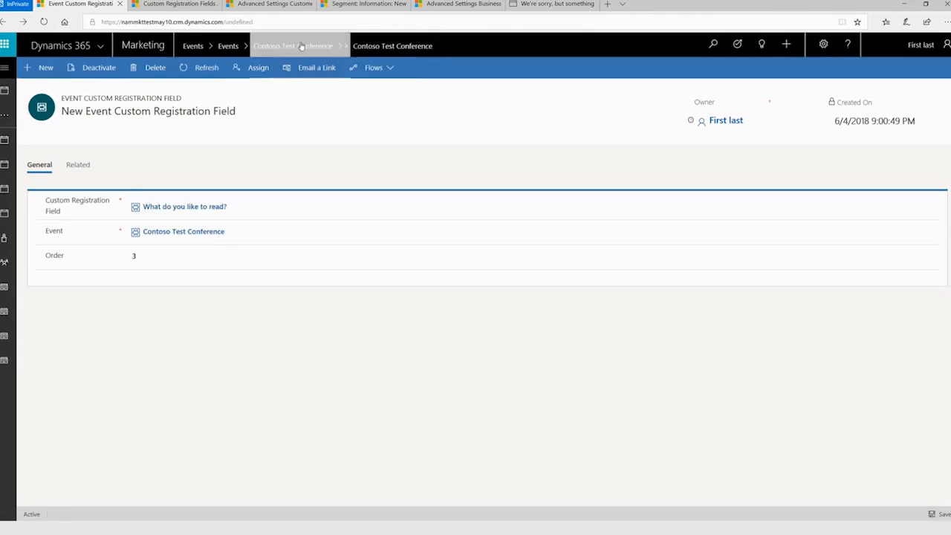
Return to the Contoso Test Conference event and review the custom registration fields listed in its registration and attendance section.
click(126, 255)
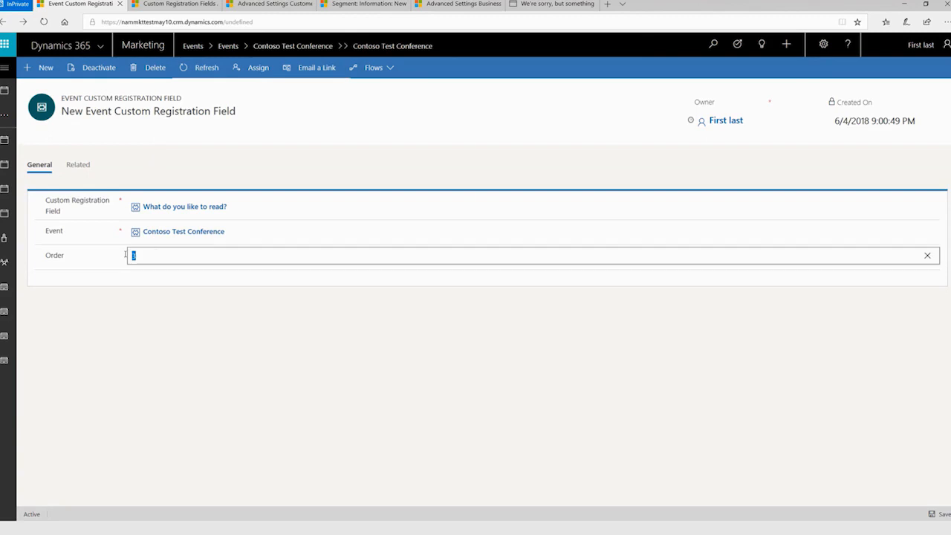
click(220, 340)
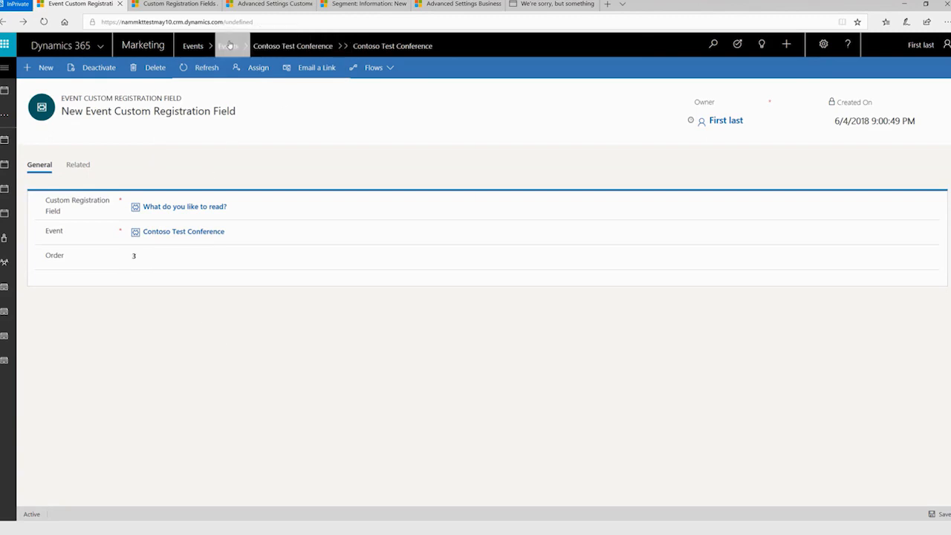
click(261, 46)
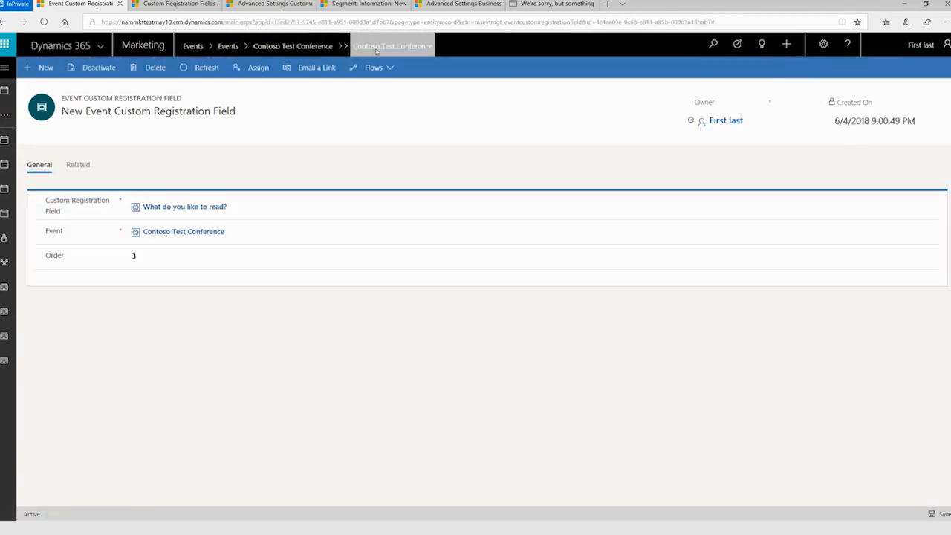
click(178, 231)
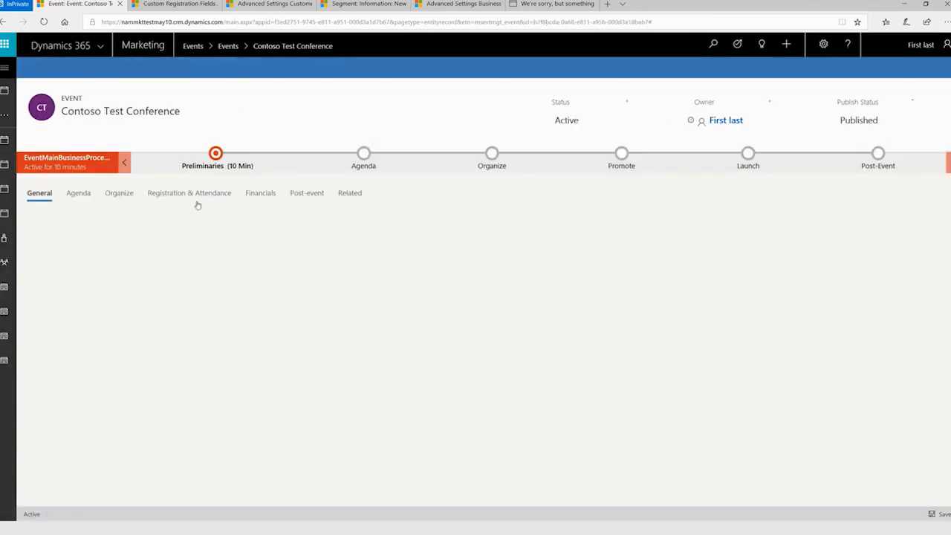
click(193, 195)
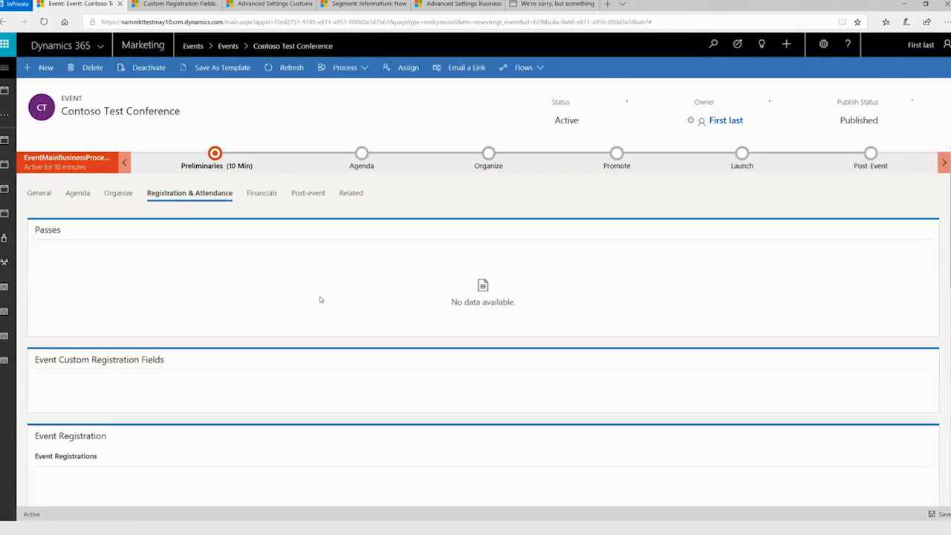
scroll(320, 299, down, 2)
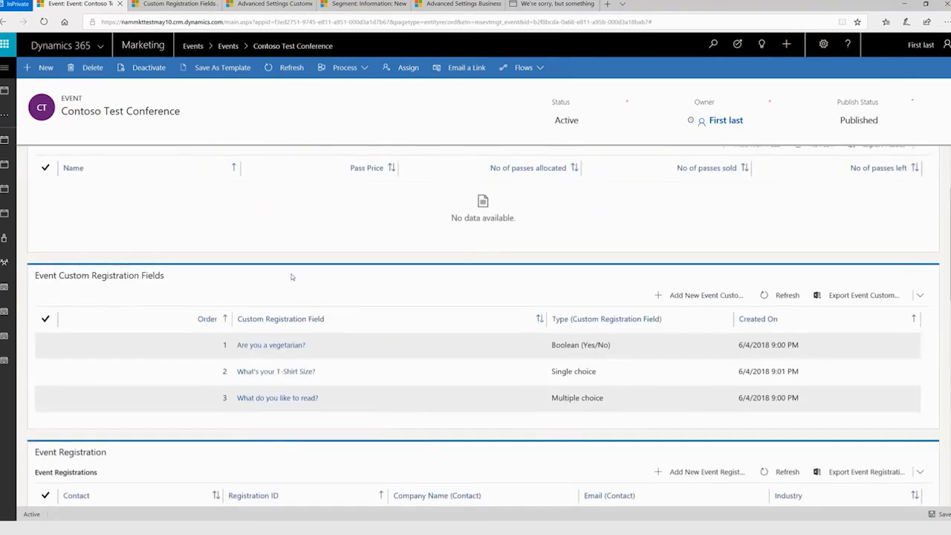
scroll(324, 332, up, 2)
scroll(325, 332, down, 7)
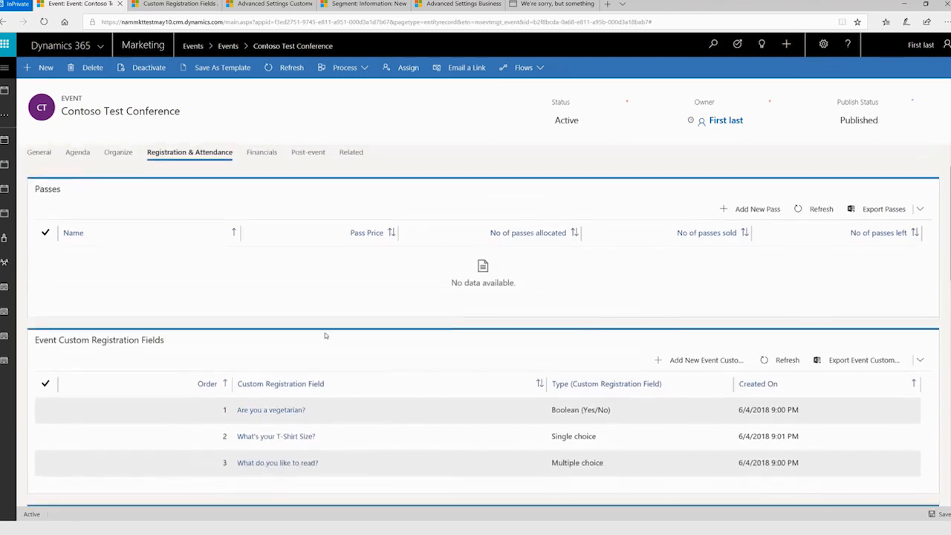
scroll(325, 332, up, 7)
Open the event's portal website from the Event URL in its general information and start a registration there.
click(38, 193)
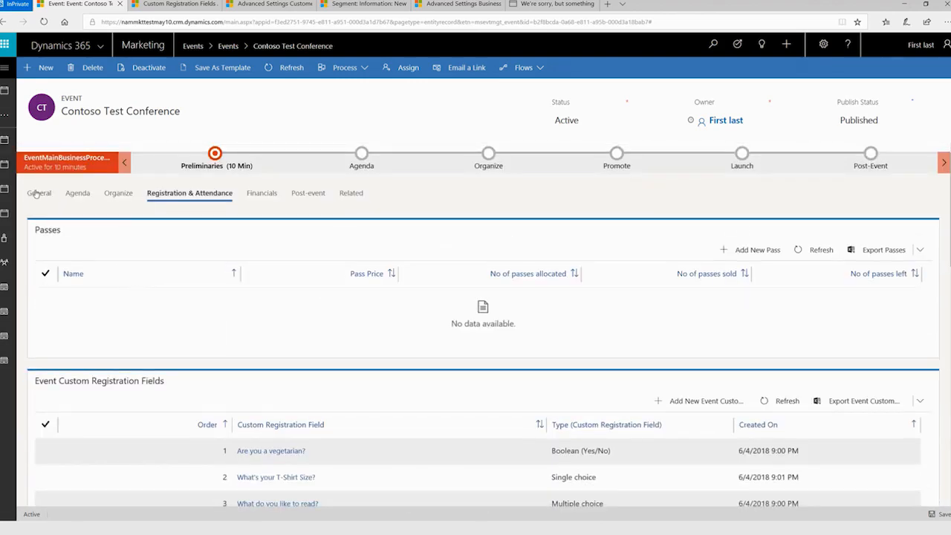
scroll(376, 341, down, 1)
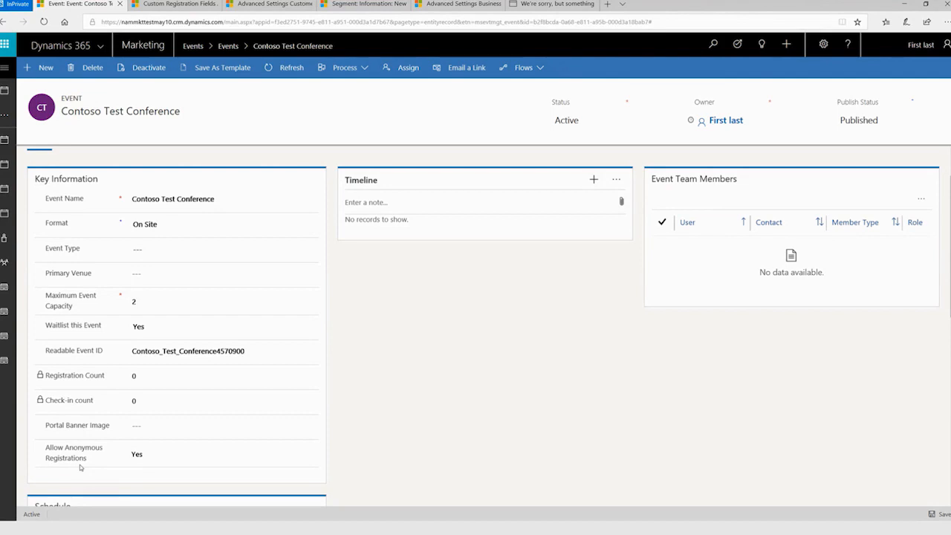
scroll(355, 461, down, 2)
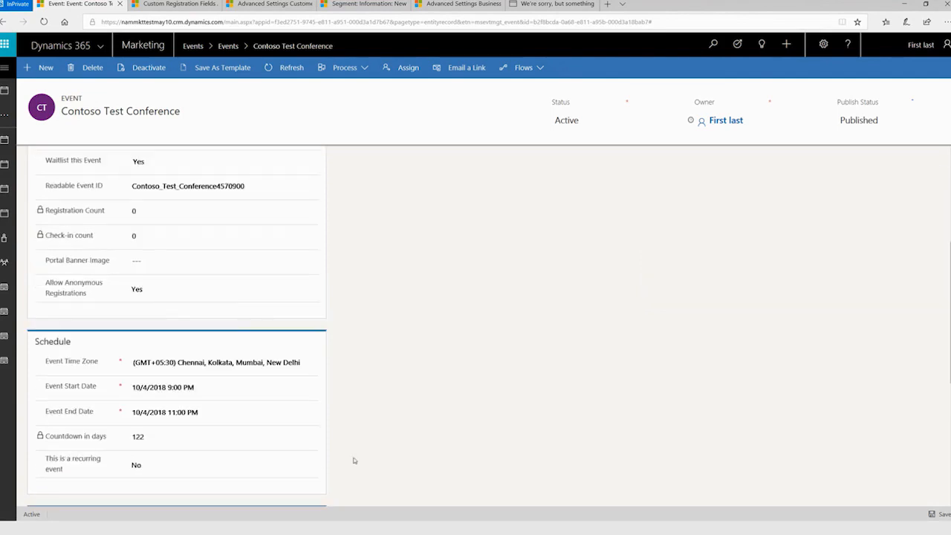
scroll(355, 460, down, 2)
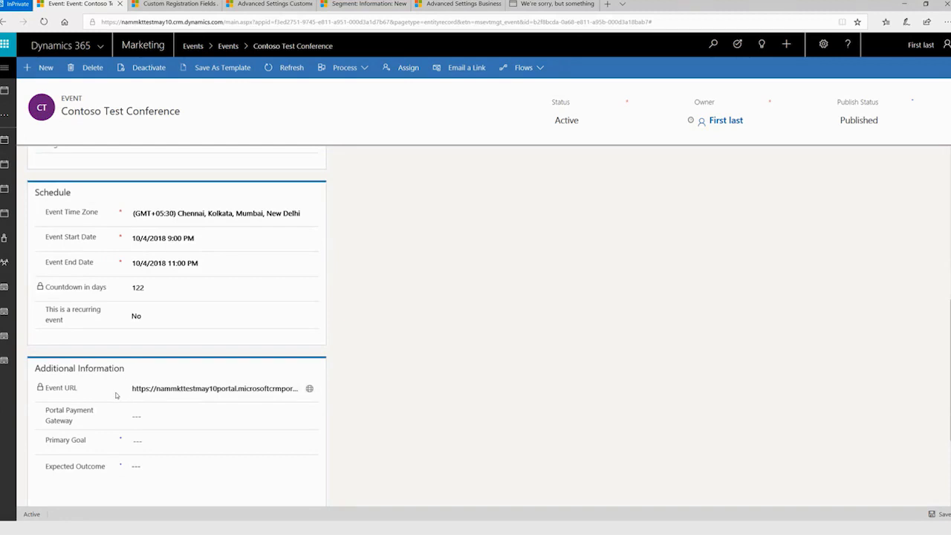
click(310, 389)
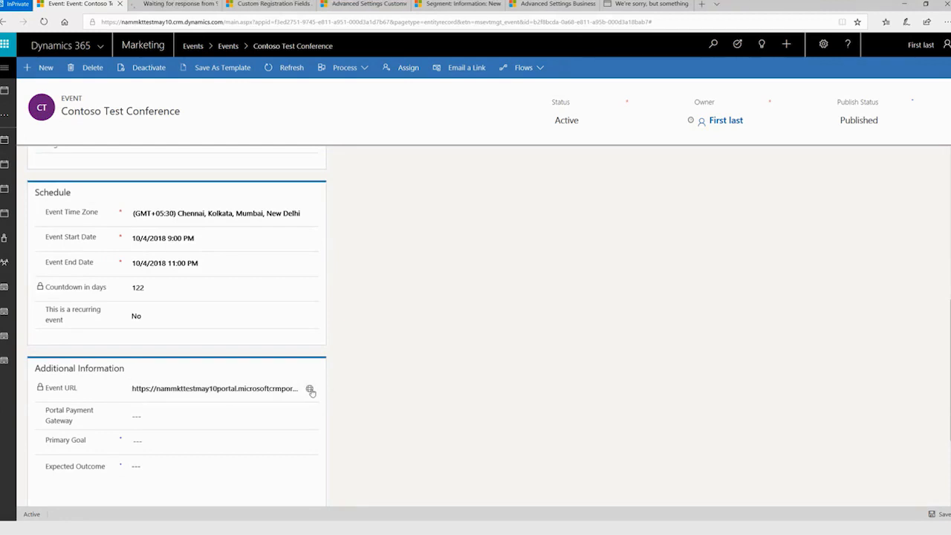
click(176, 8)
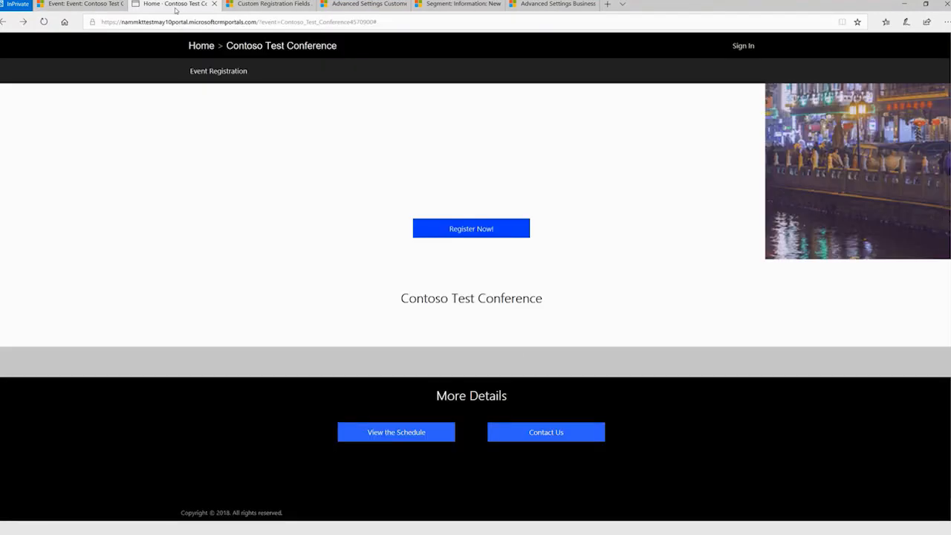
click(466, 234)
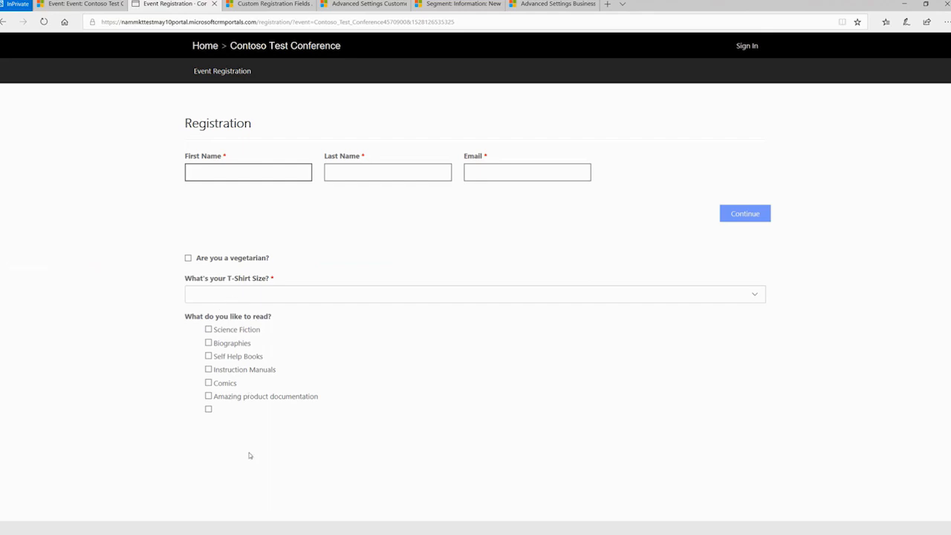
Enter the first attendee's first name, last name and email in the registration form.
key(Tab)
key(Tab)
text(shsuri@)
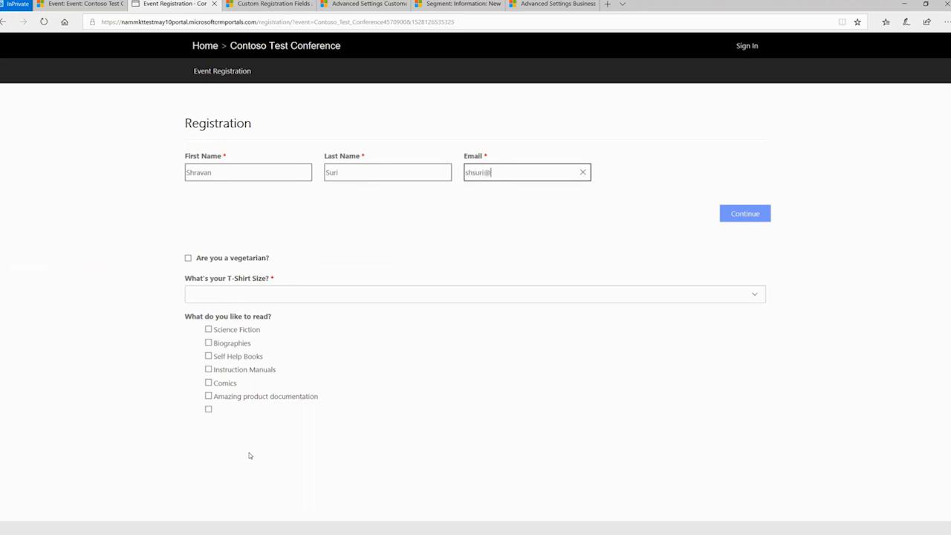
text(contoso.com)
Mark the attendee as a vegetarian with T-shirt size L and Comics as reading preference, and continue the registration.
click(189, 259)
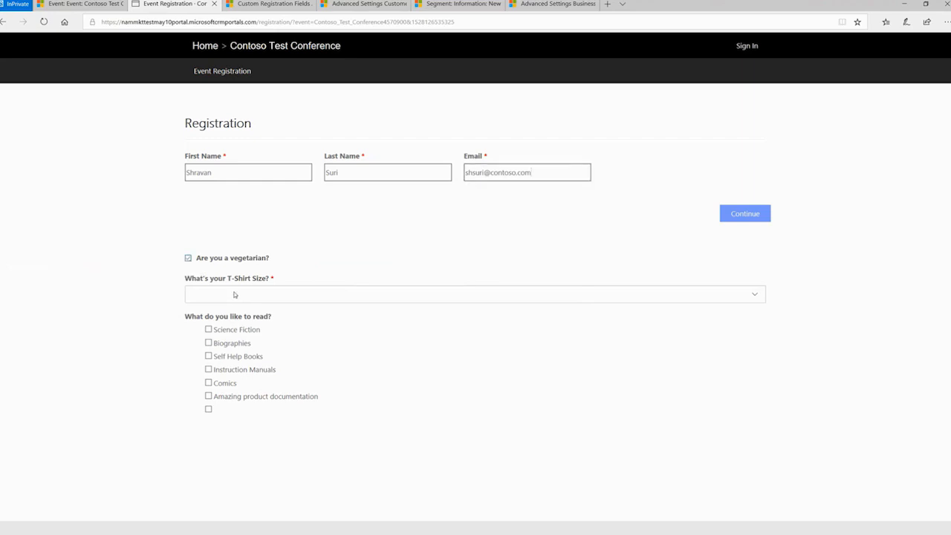
click(235, 295)
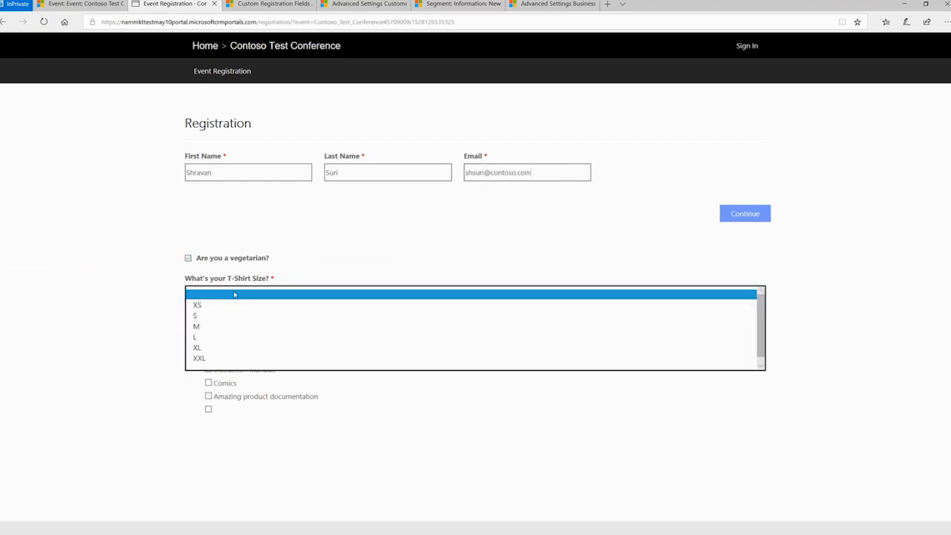
click(228, 334)
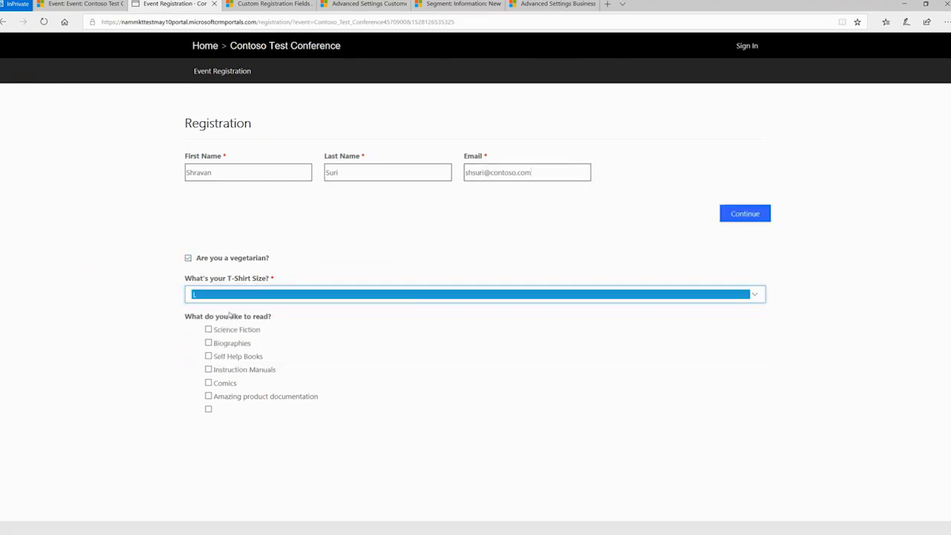
click(208, 383)
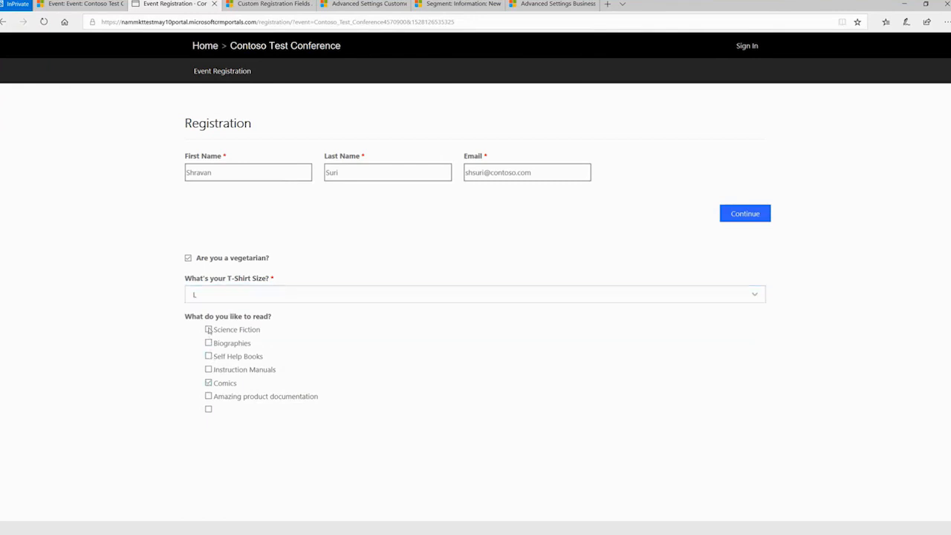
click(755, 211)
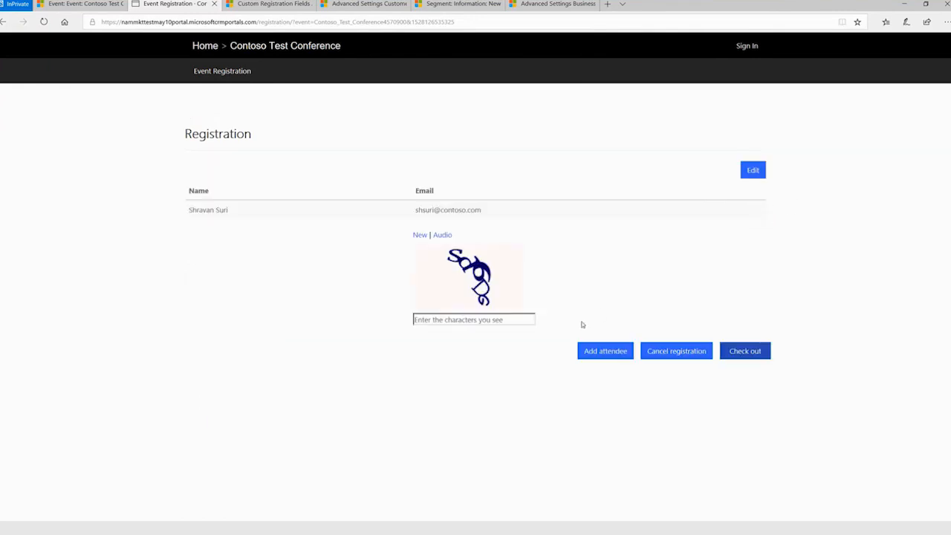
Start adding a second attendee to the registration and enter the attendee's first name, last name and email.
click(607, 352)
scroll(563, 403, down, 3)
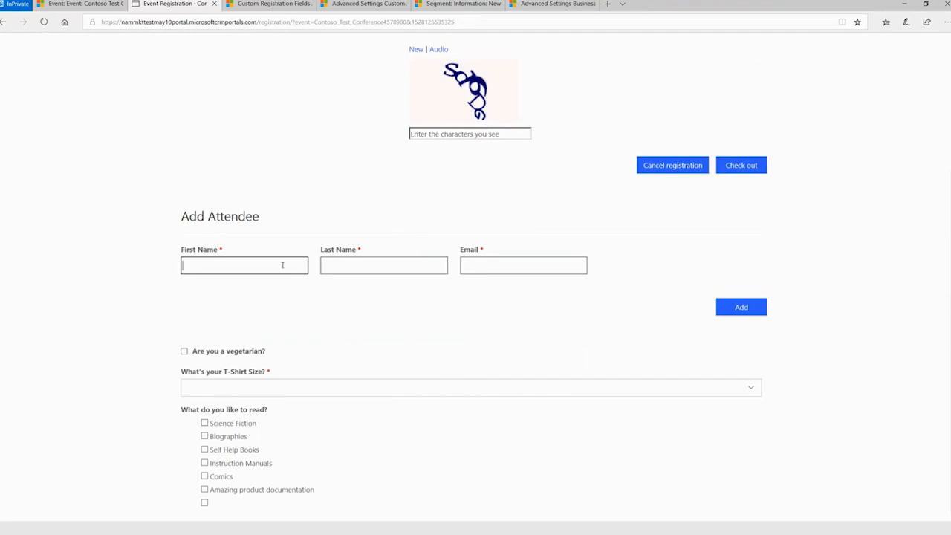
text(Adma)
key(BackSpace)
text(am)
key(Tab)
text(Smith)
key(Tab)
text(asmi)
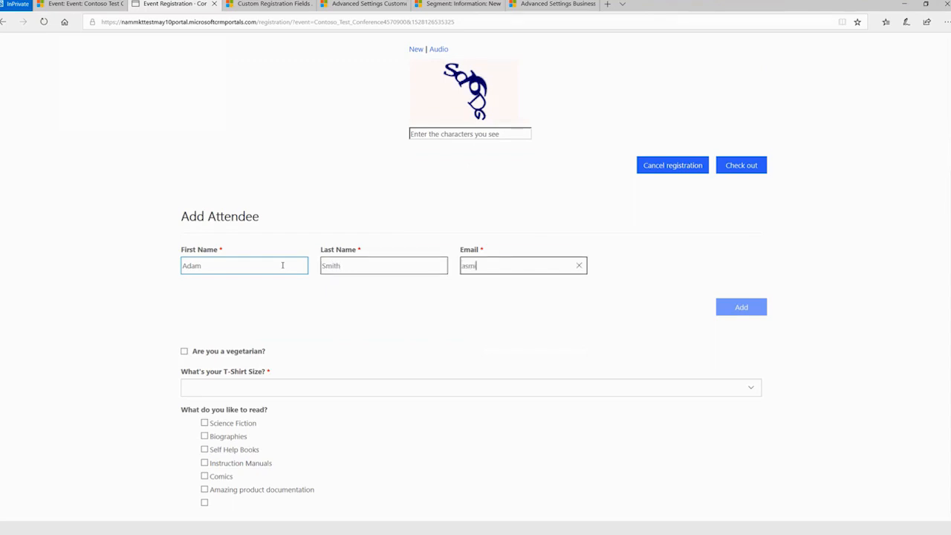
text(th@contoso.com)
Choose T-shirt size M with Biographies and Instruction Manuals as reading preferences, and add the second attendee.
click(213, 387)
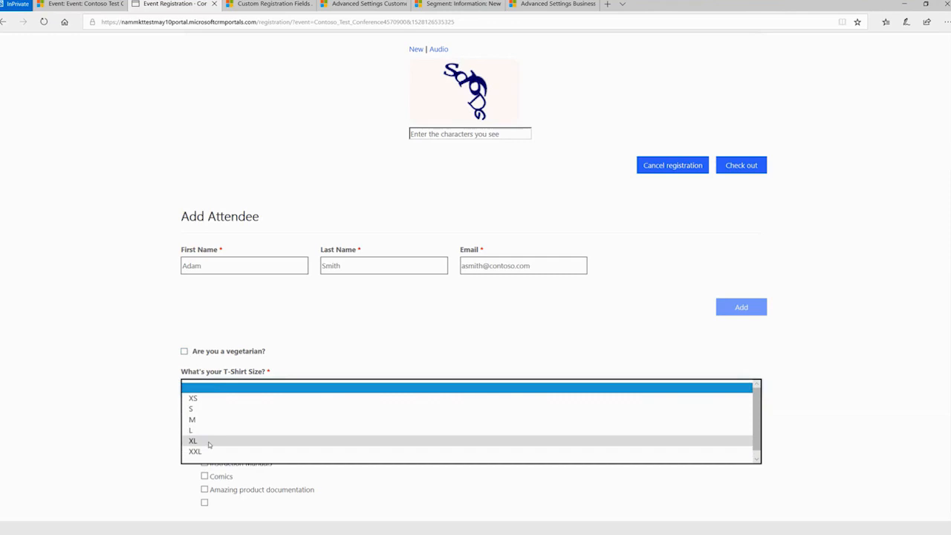
click(216, 420)
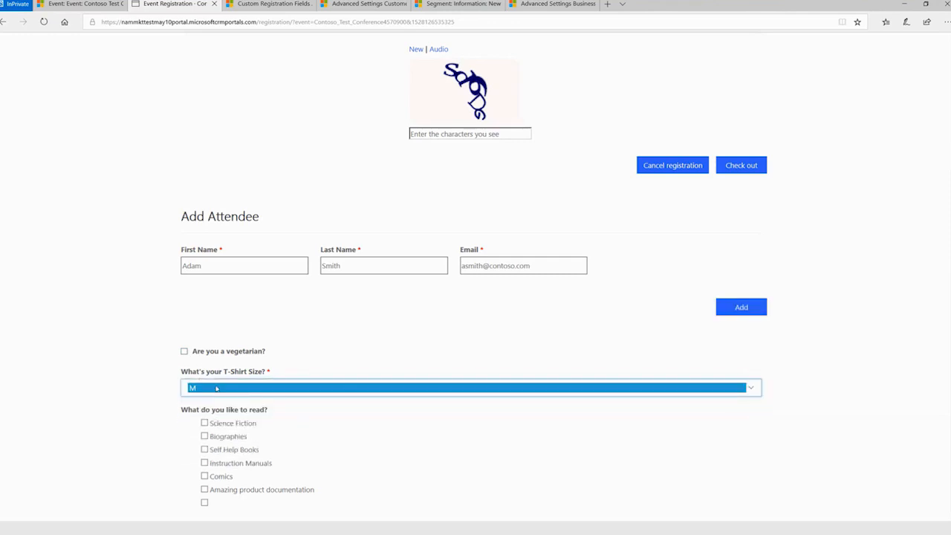
click(205, 436)
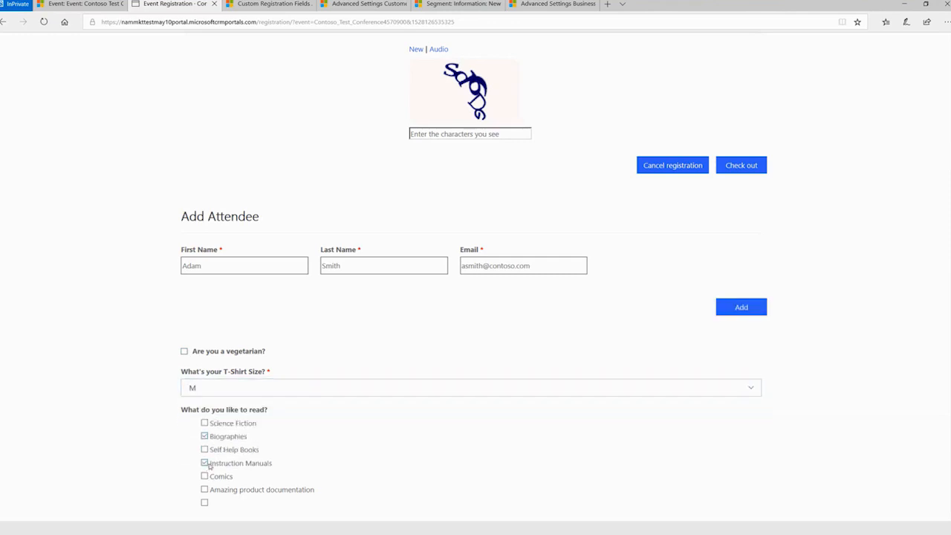
click(743, 308)
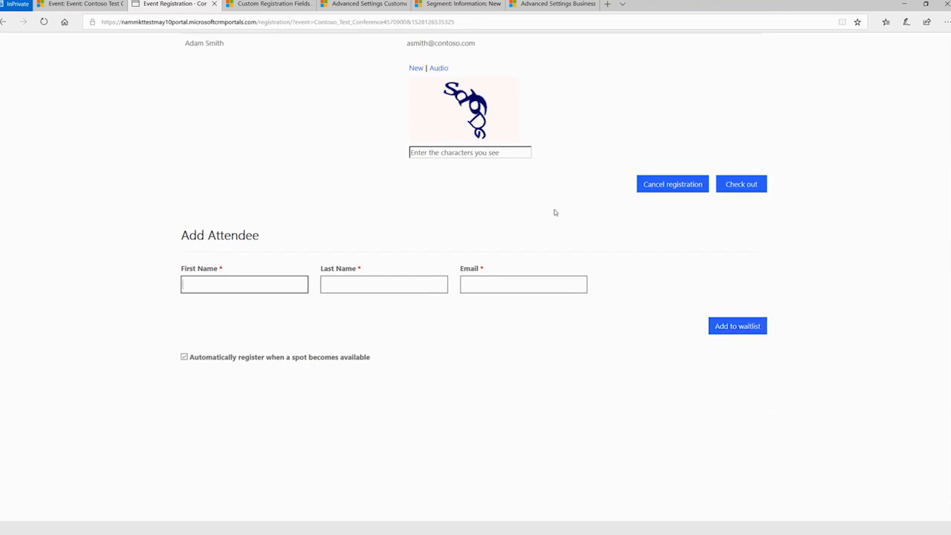
Enter the captcha characters for the two attendees' registration and check out.
scroll(548, 212, up, 3)
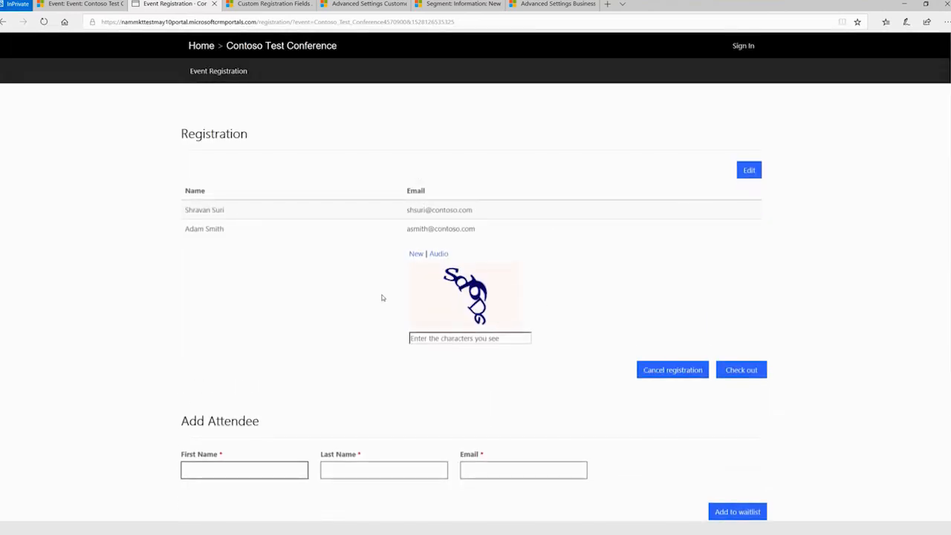
click(480, 338)
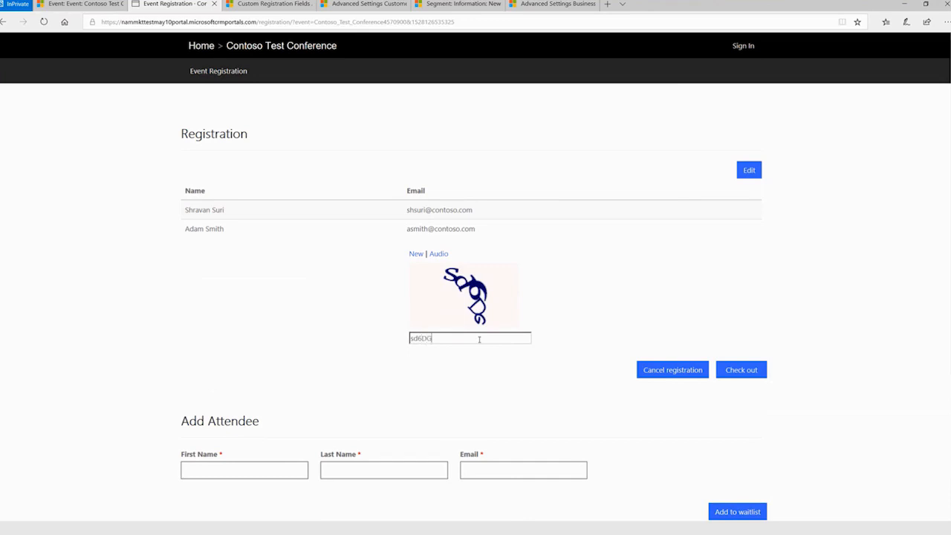
click(739, 370)
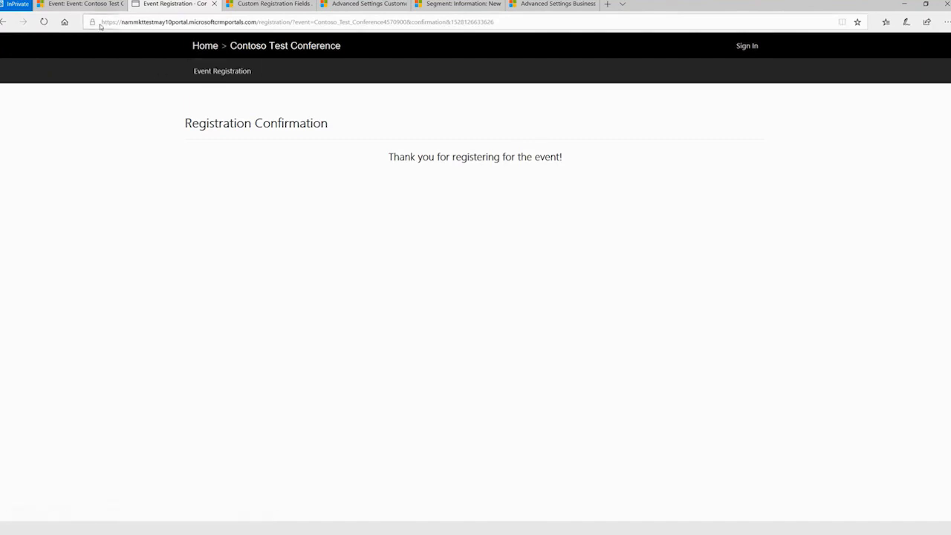
Return to the Contoso Test Conference event and review its event registrations and registration responses.
click(82, 4)
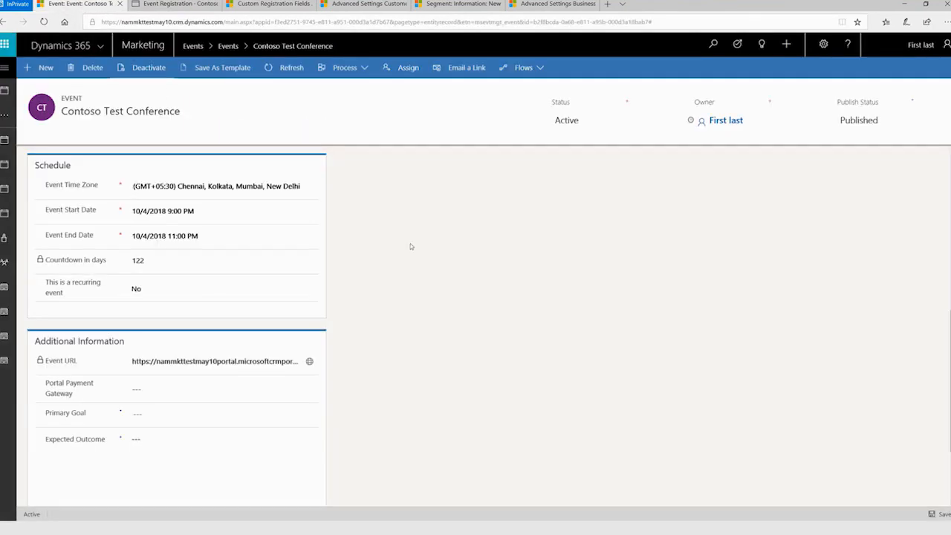
scroll(425, 260, up, 6)
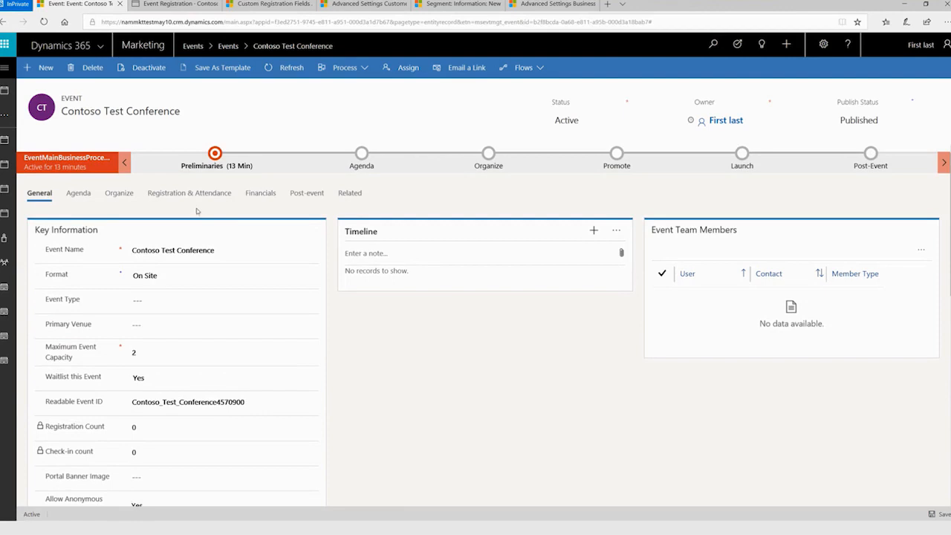
click(196, 197)
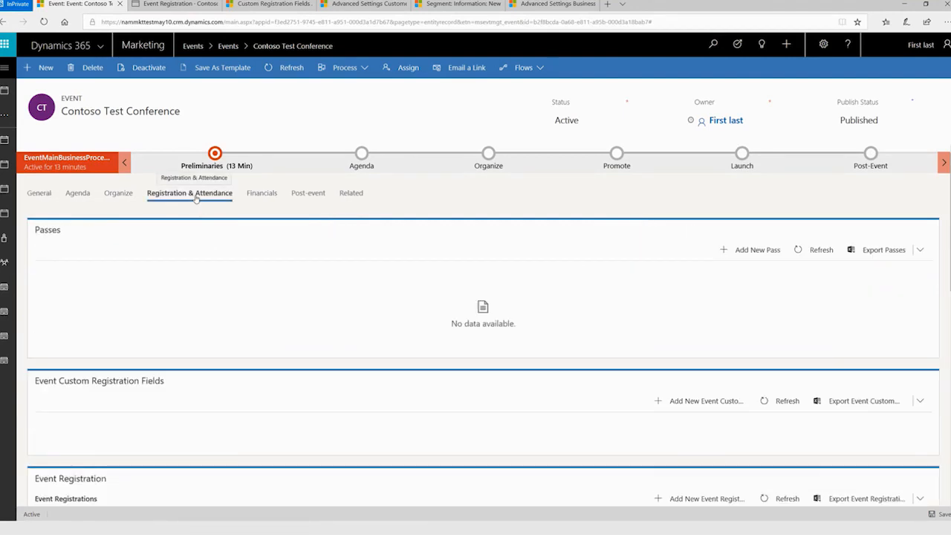
scroll(387, 392, down, 3)
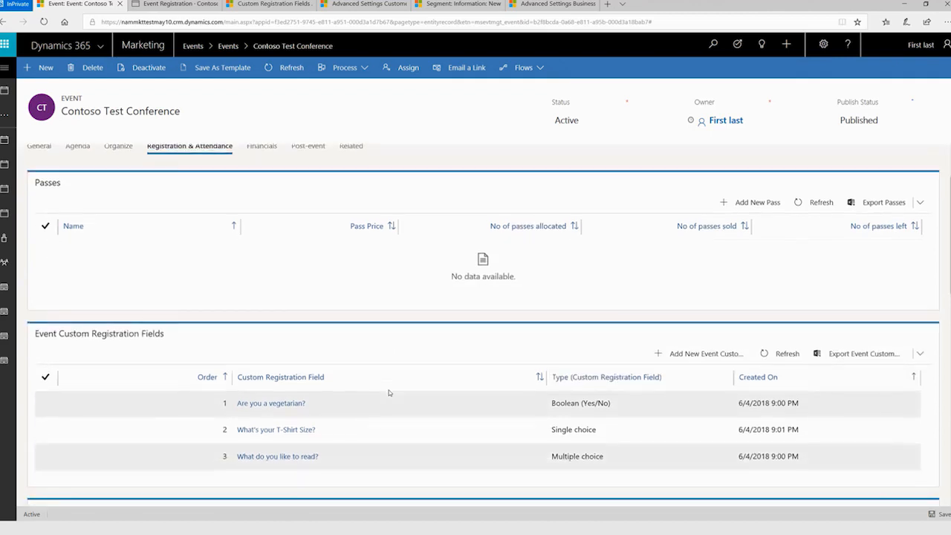
scroll(387, 392, down, 1)
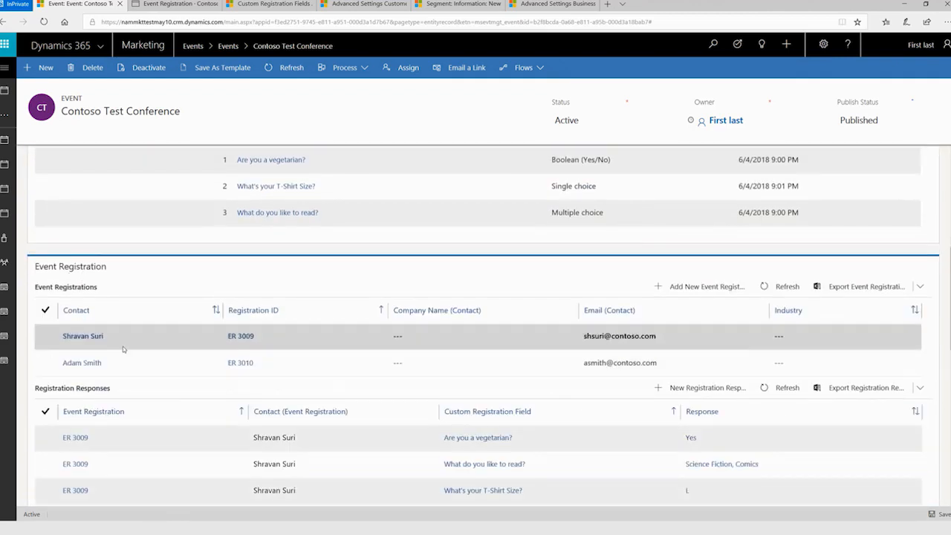
scroll(212, 394, down, 1)
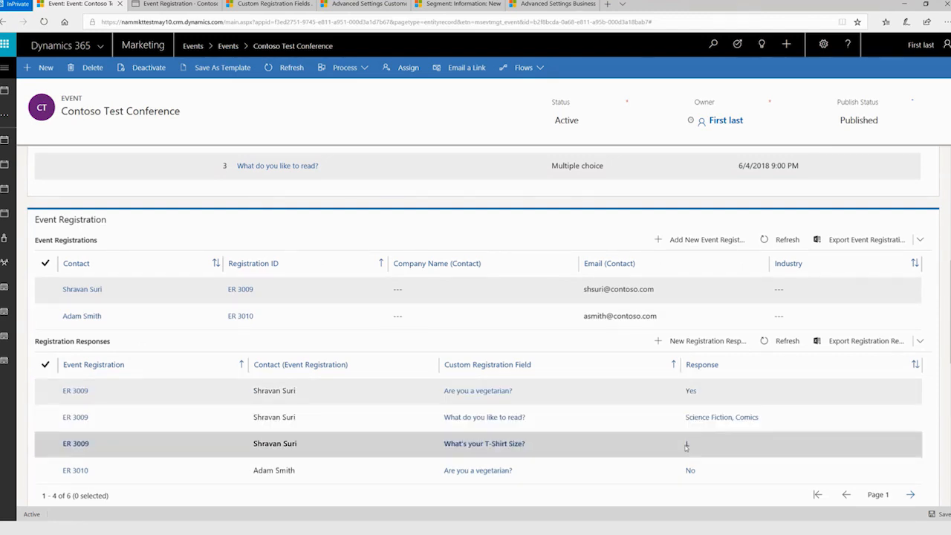
scroll(585, 428, down, 1)
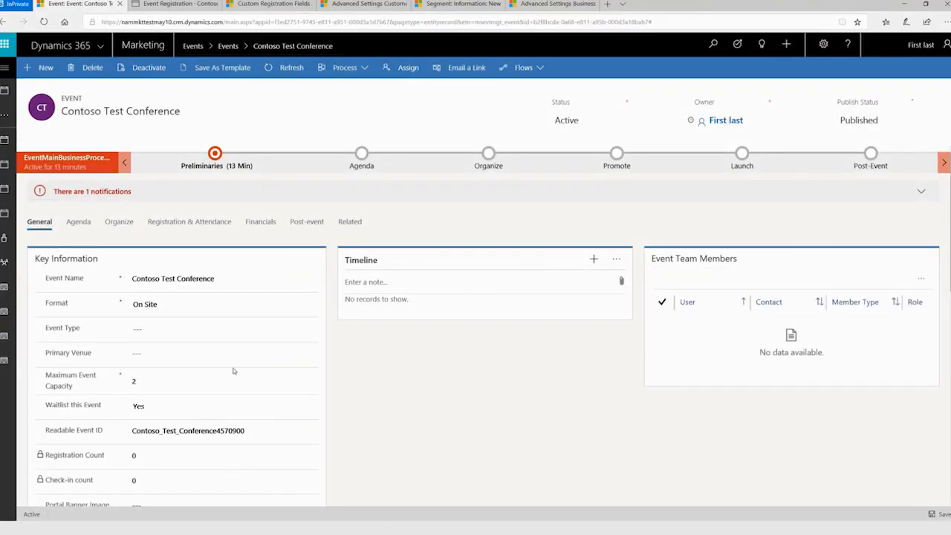
Check Maximum Event Capacity and the Waitlist this Event options in the event's general information, keeping the waitlist at Yes.
scroll(233, 371, down, 1)
scroll(234, 371, down, 1)
click(163, 353)
click(363, 344)
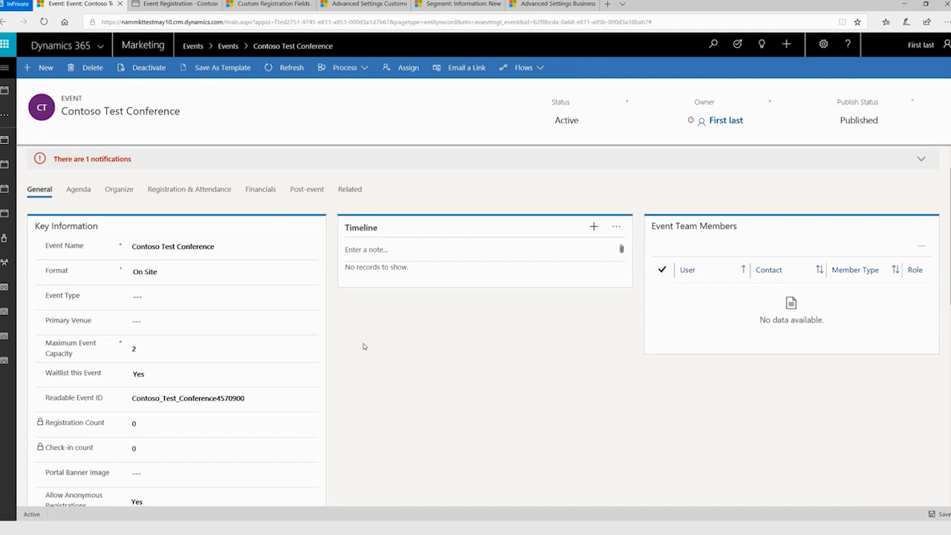
click(162, 377)
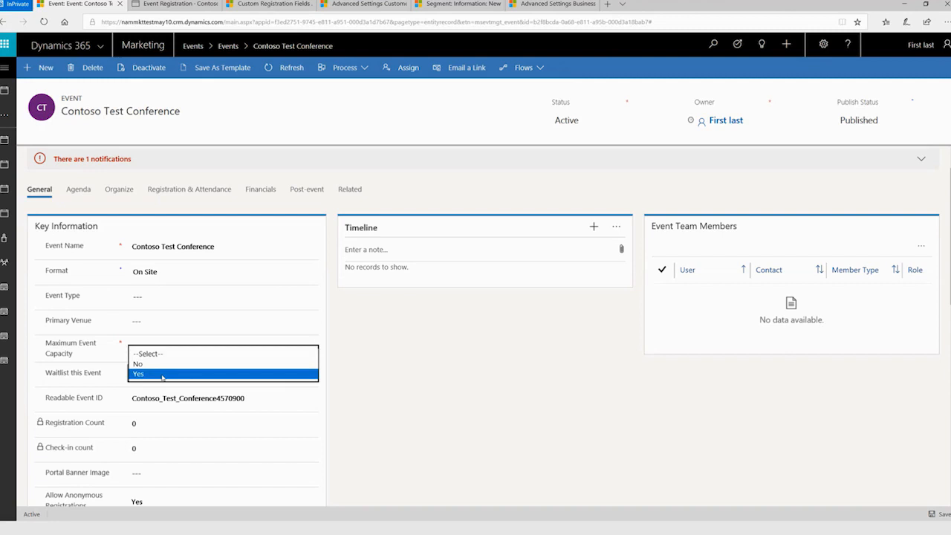
click(162, 374)
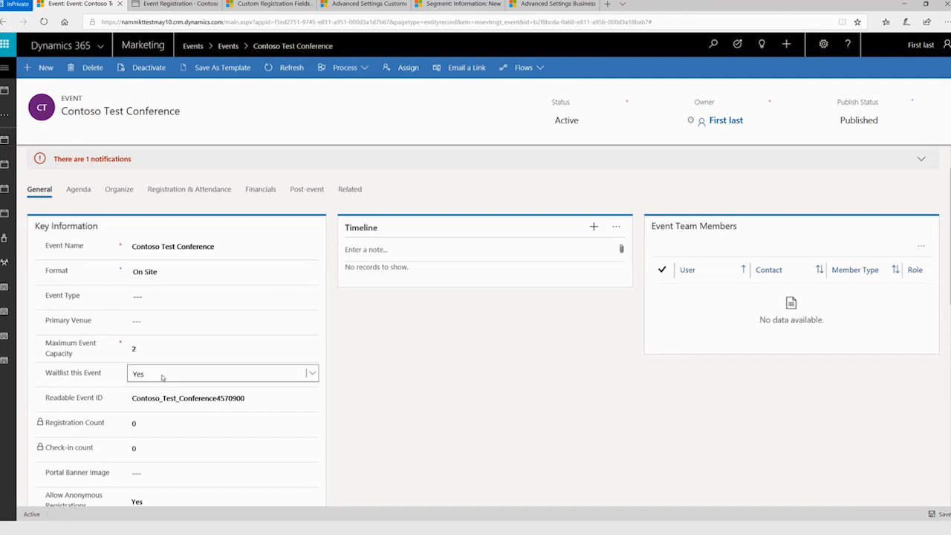
click(368, 370)
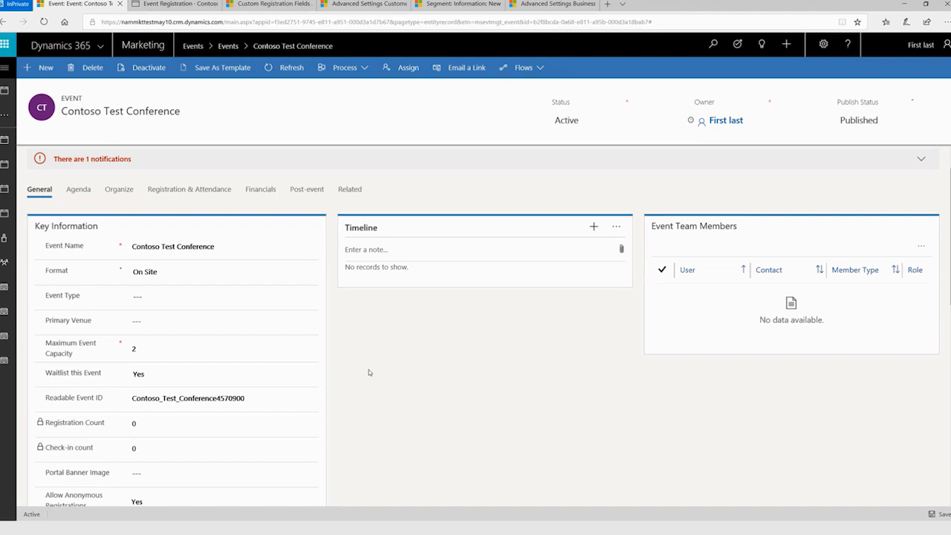
Review the event's custom registration fields and registrations again, and return to its general information.
click(191, 191)
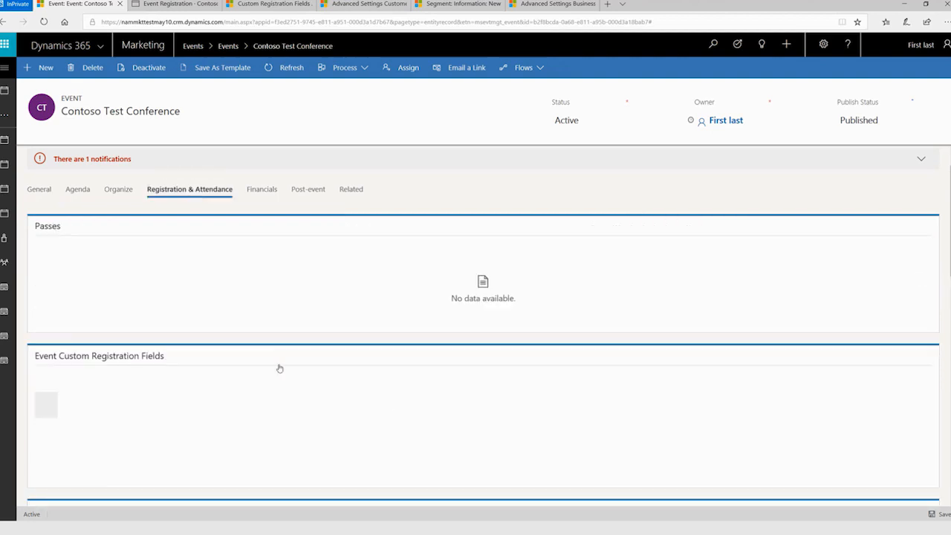
scroll(208, 304, down, 5)
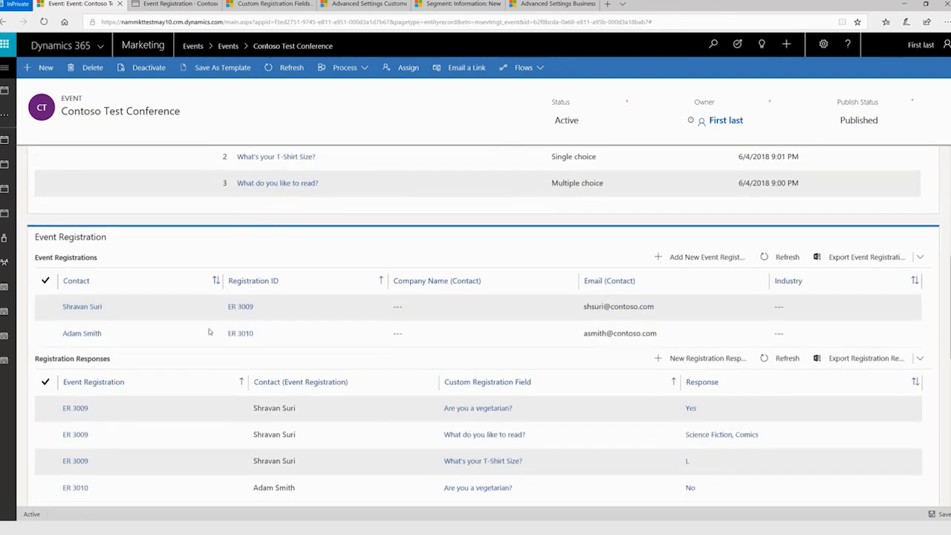
click(342, 310)
scroll(342, 311, up, 3)
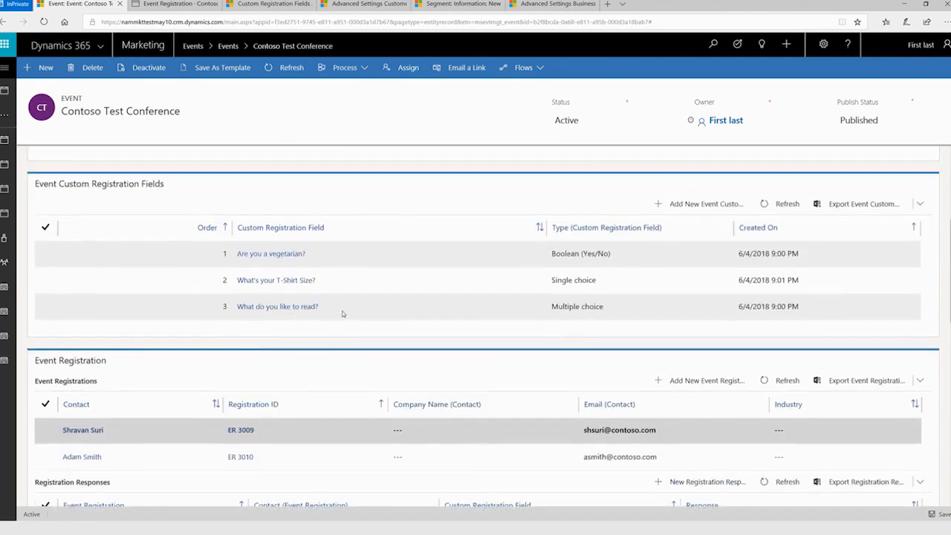
scroll(342, 311, up, 3)
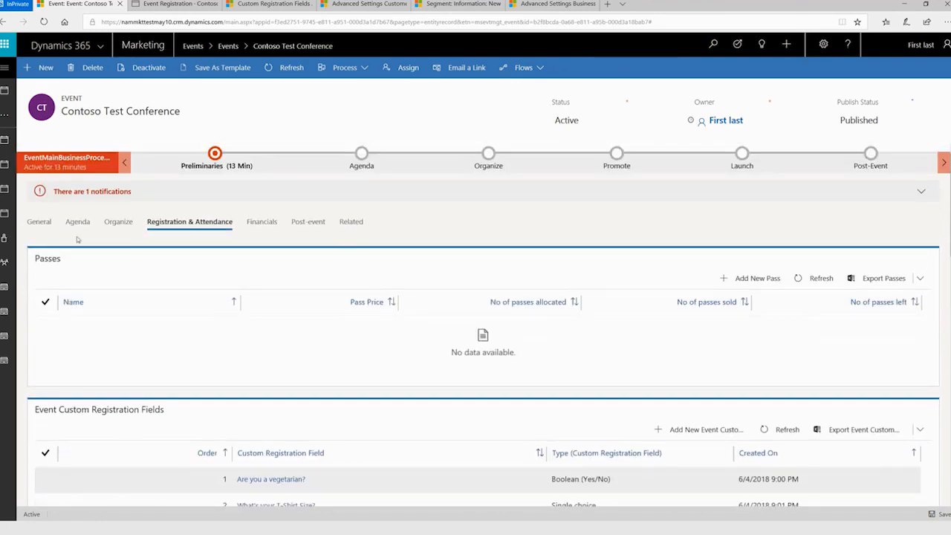
click(38, 223)
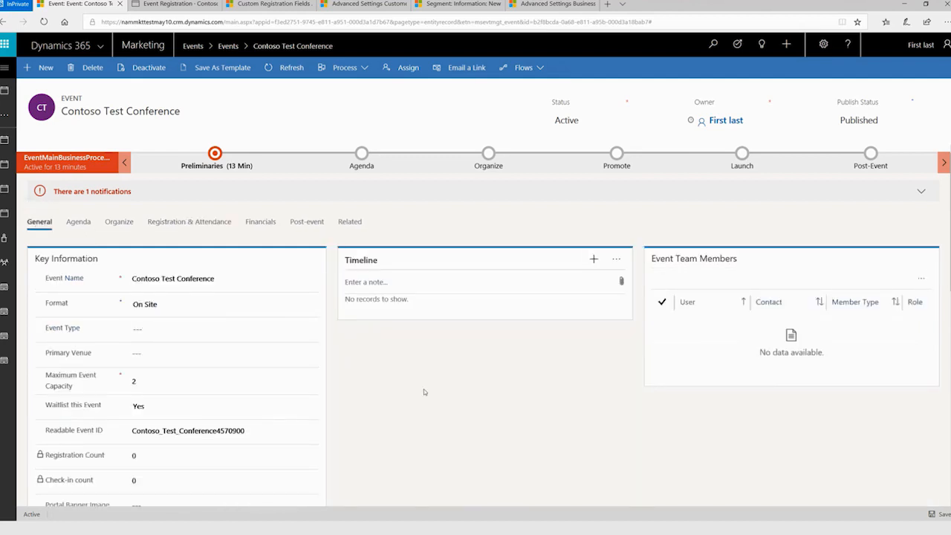
scroll(424, 388, down, 1)
scroll(424, 390, up, 1)
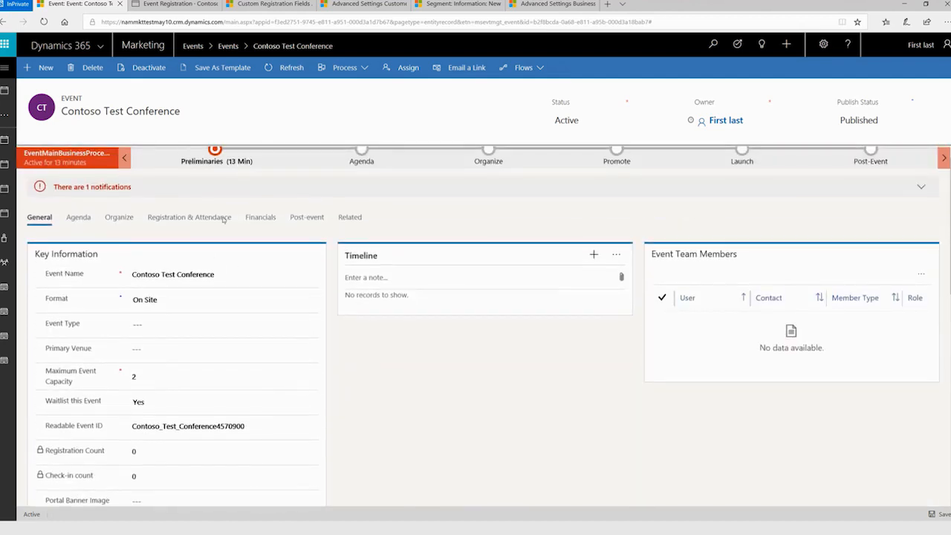
Switch to the event portal, start a new registration and enter the attendee's first name, last name and email.
click(171, 4)
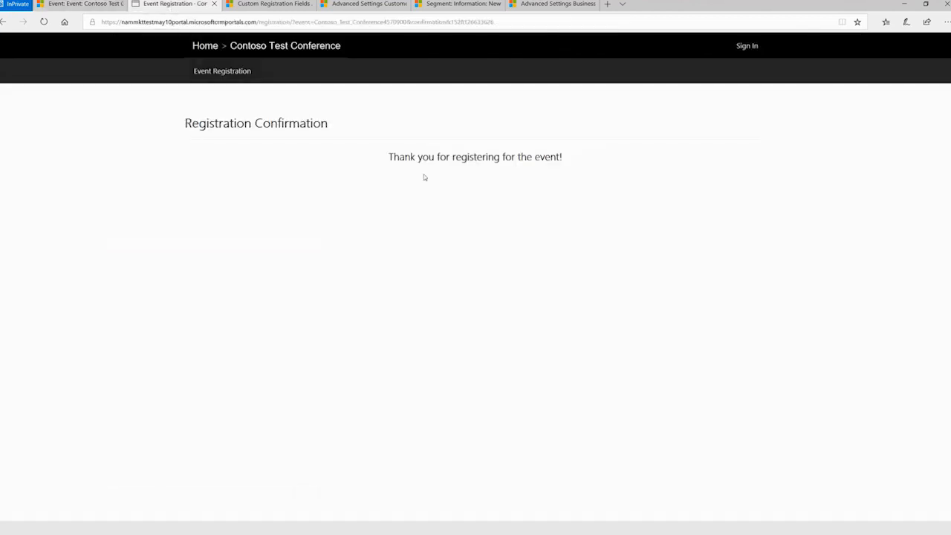
click(233, 76)
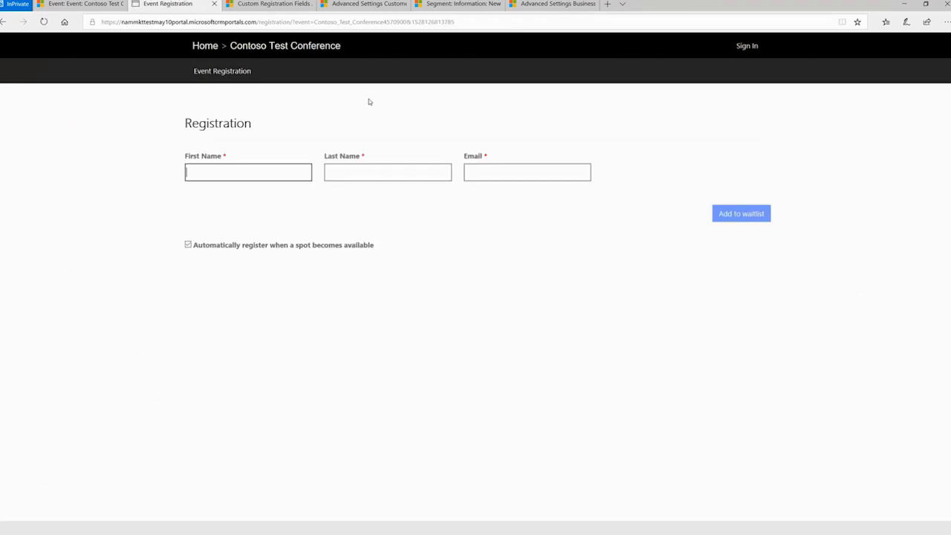
click(362, 168)
click(257, 176)
text(Veronica)
key(Tab)
text(Smith)
key(Tab)
text(vsmith@contoso.com)
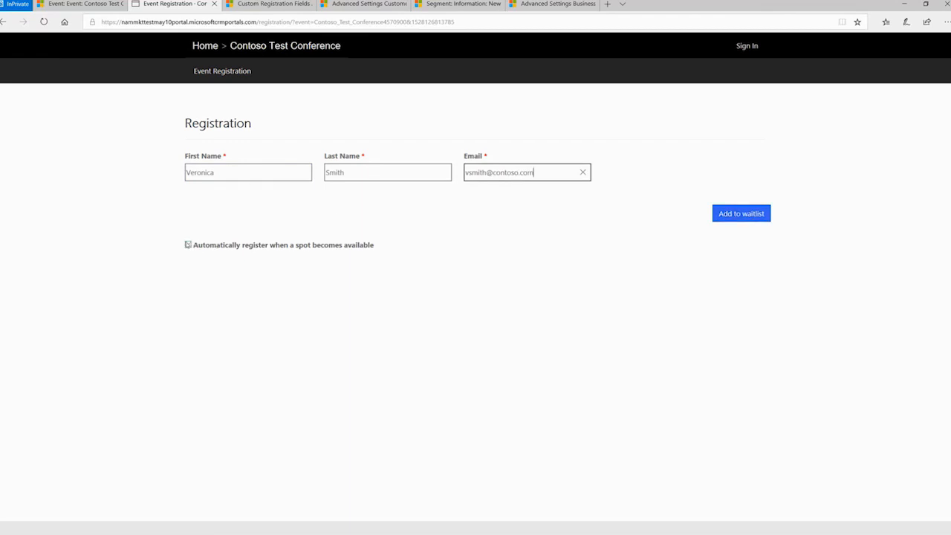
Add the attendee to the waitlist with automatic registration turned off, and enter the captcha characters.
click(188, 245)
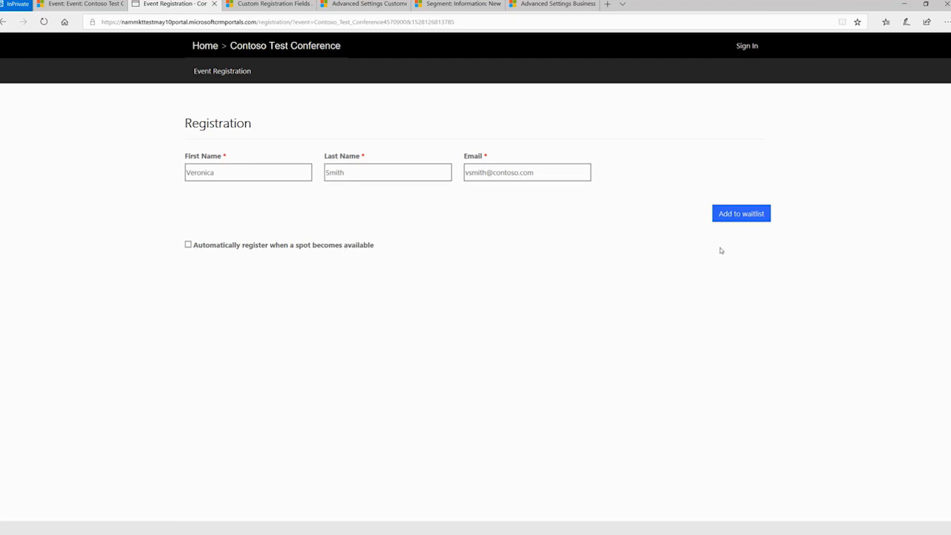
click(743, 219)
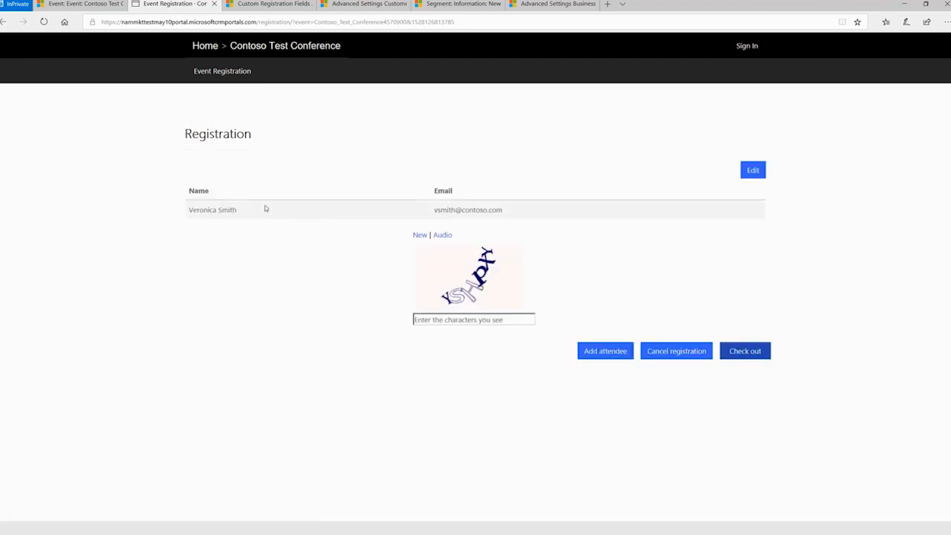
click(478, 320)
text(YSHpXY)
Add another attendee to the waitlist with first name, last name and email, leaving automatic registration turned on.
click(604, 351)
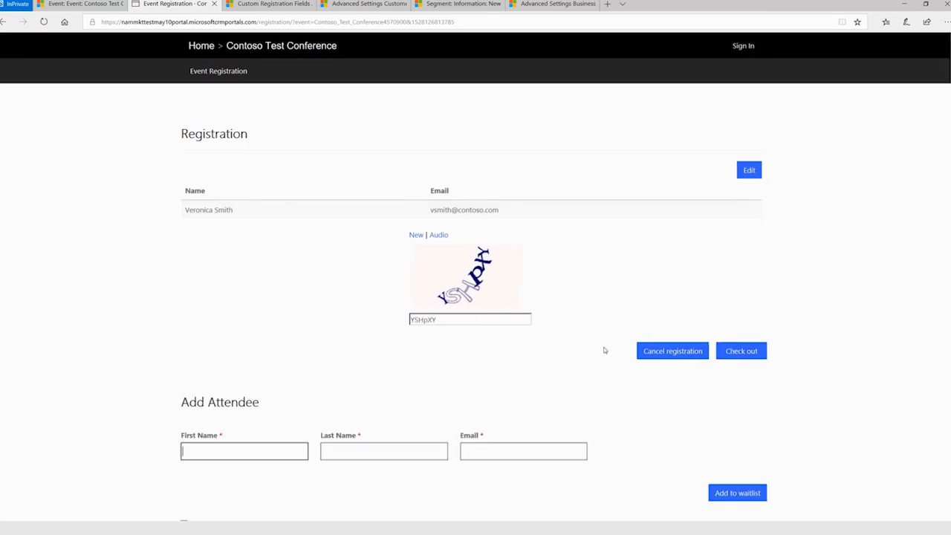
scroll(605, 359, down, 3)
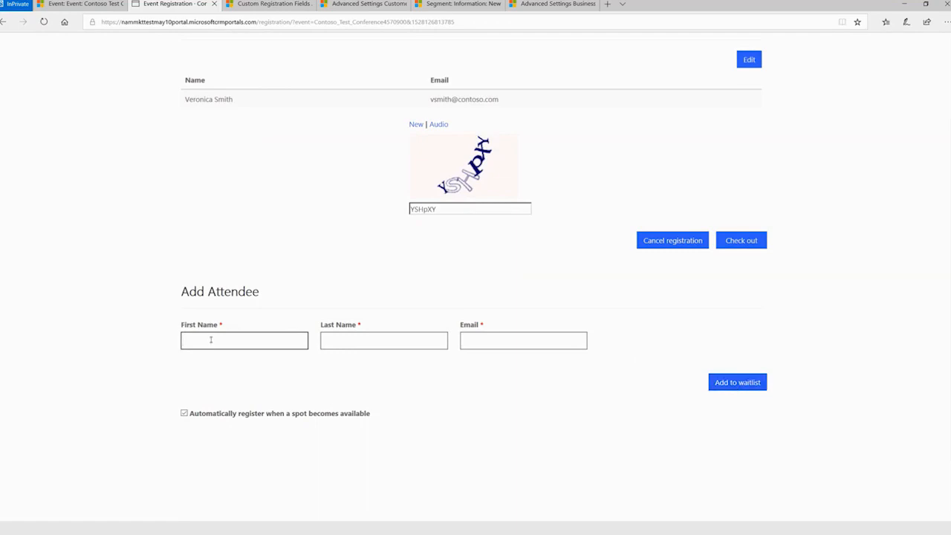
text(Peter)
key(Tab)
text(Smith)
key(Tab)
text(psmith@contoso.com)
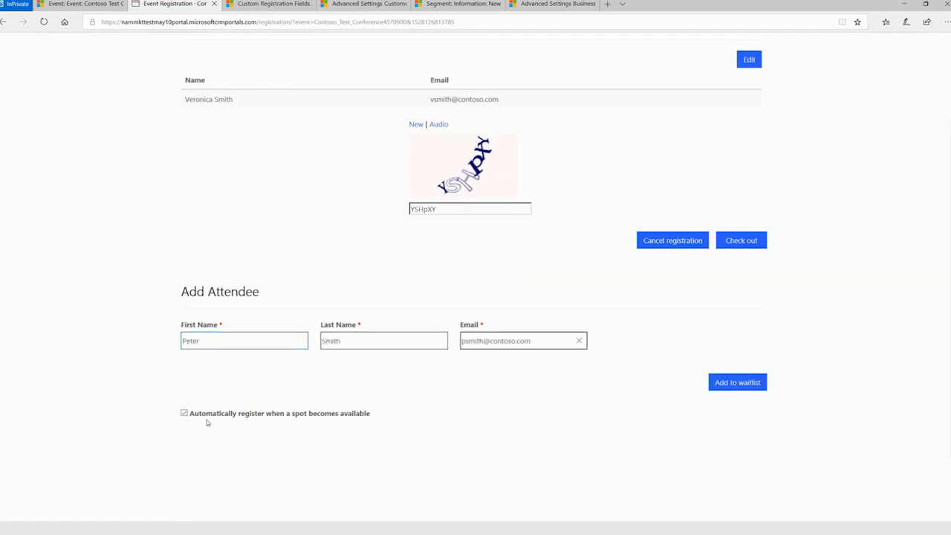
click(732, 383)
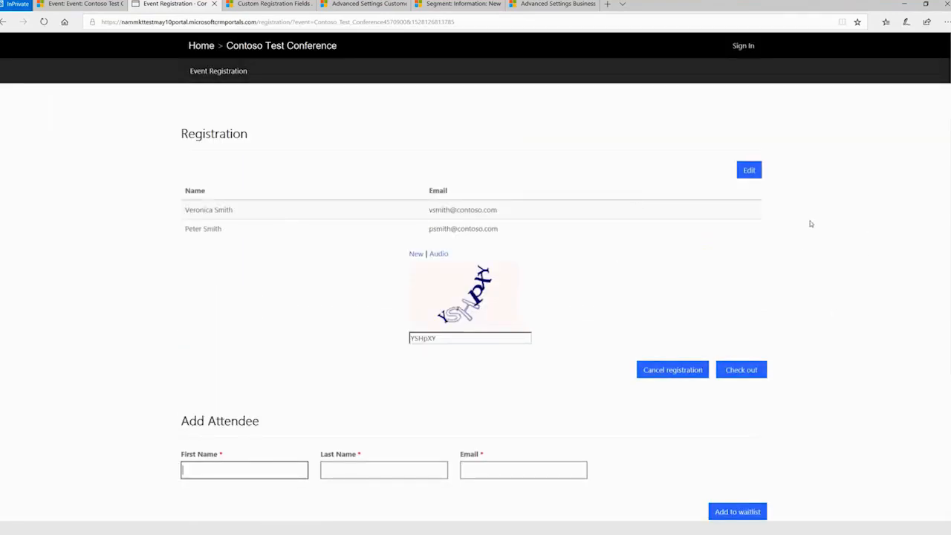
Check out the waitlist registration on the portal, and return to the Contoso Test Conference event record to look at its waitlist.
click(762, 376)
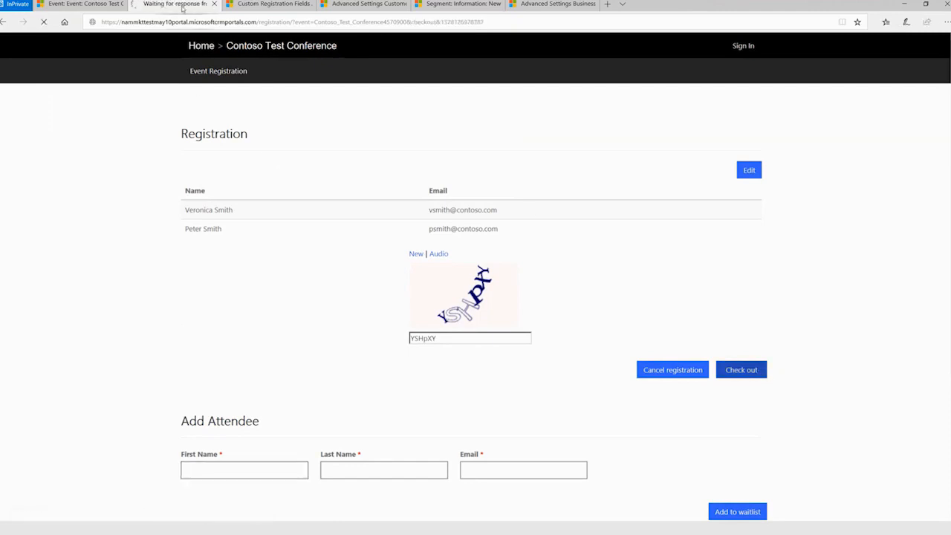
click(82, 4)
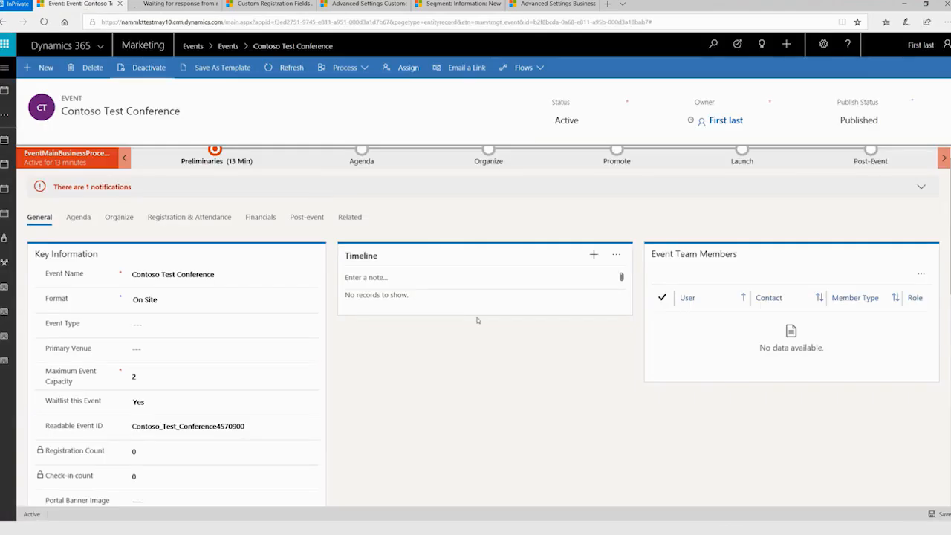
click(177, 218)
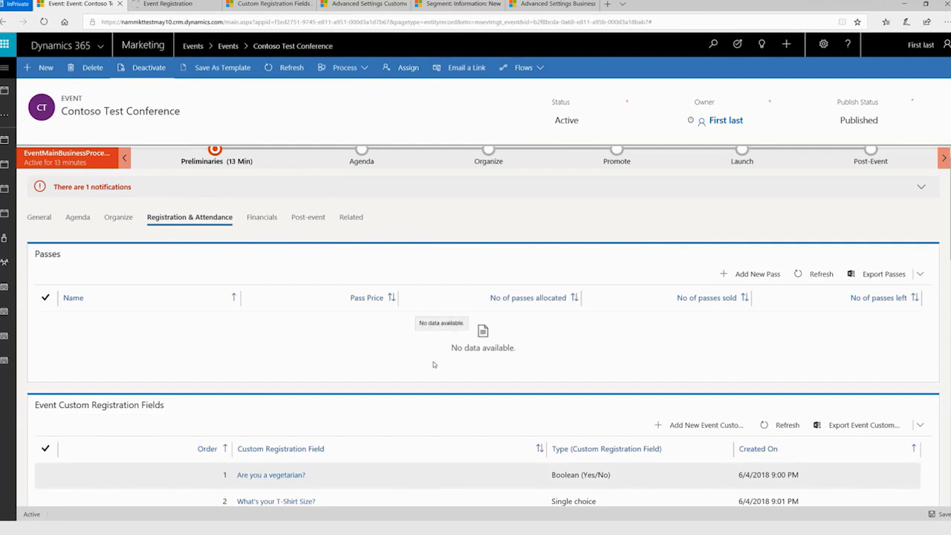
click(45, 217)
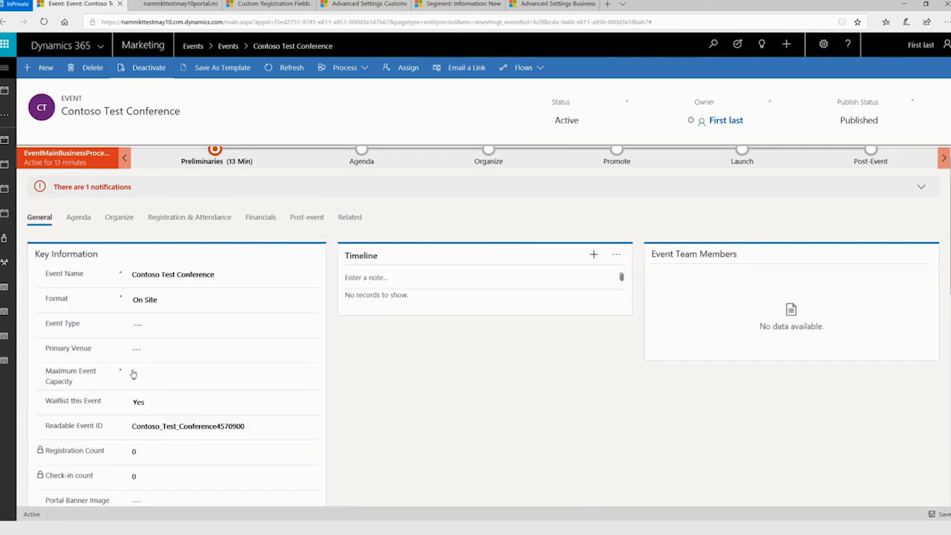
click(205, 218)
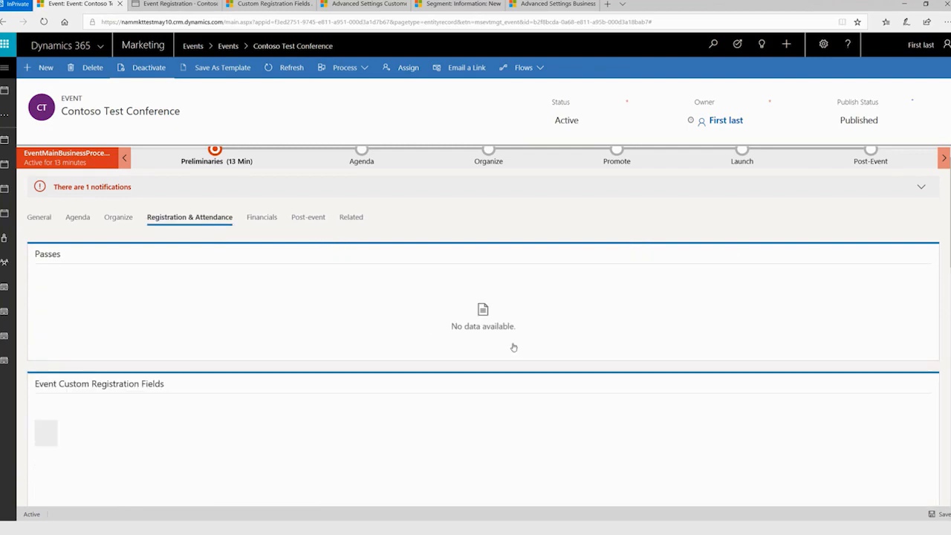
scroll(513, 347, down, 5)
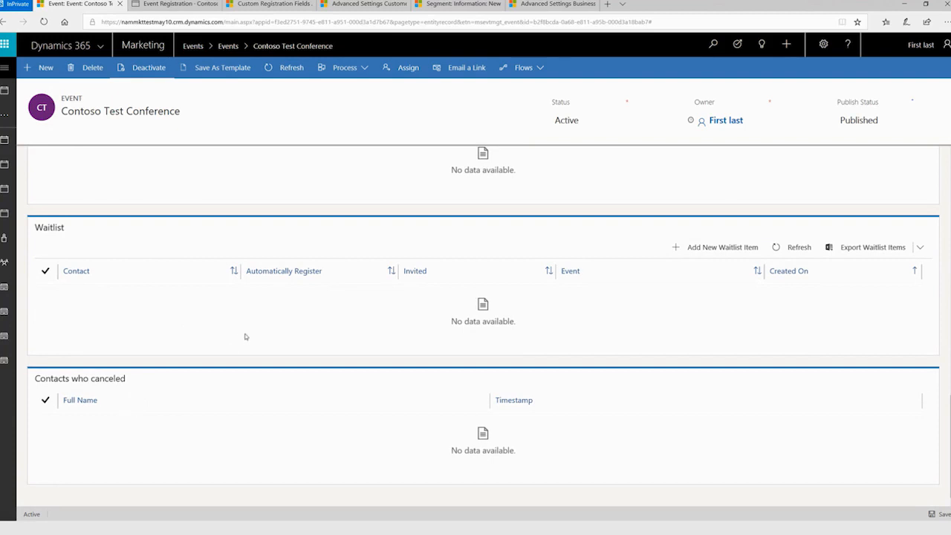
scroll(309, 318, up, 1)
scroll(309, 318, up, 1)
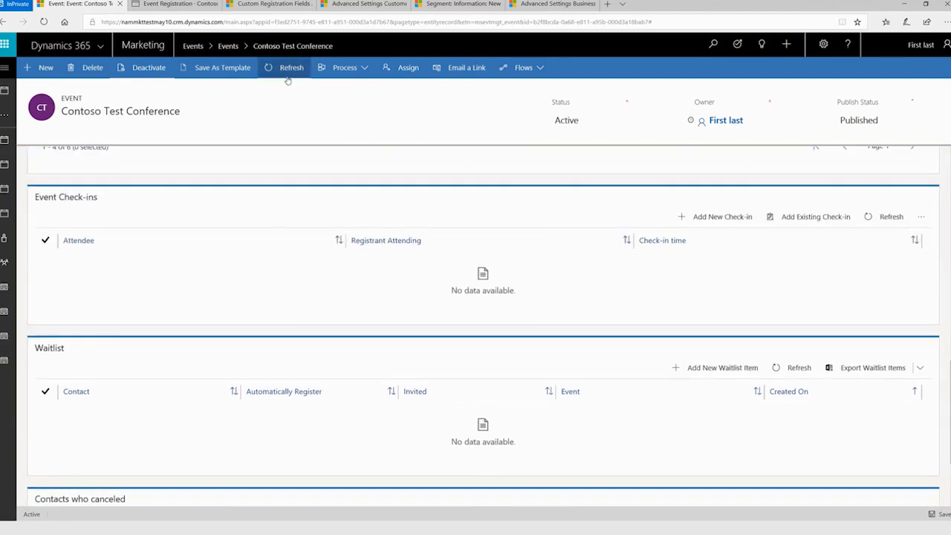
Refresh the event record, and read its notification and its maximum capacity in the general information.
click(288, 77)
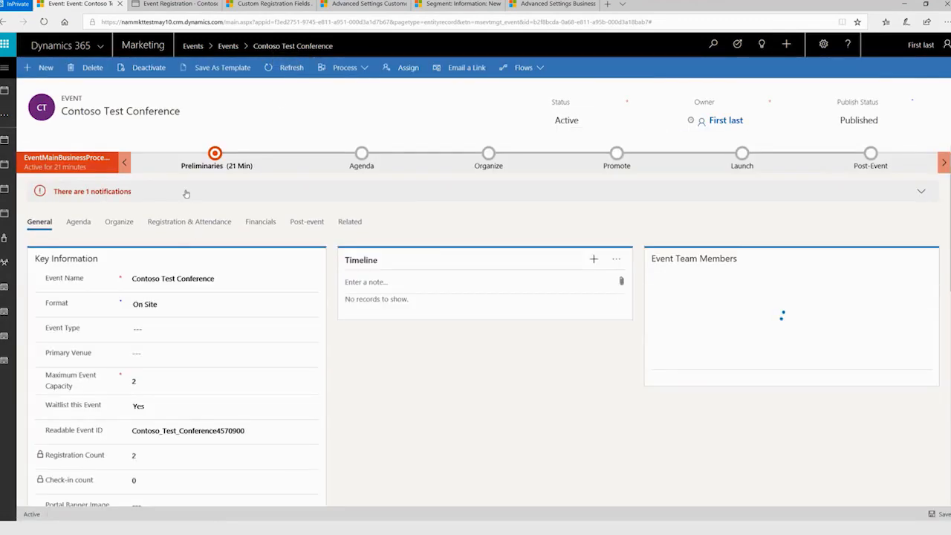
click(186, 193)
click(187, 193)
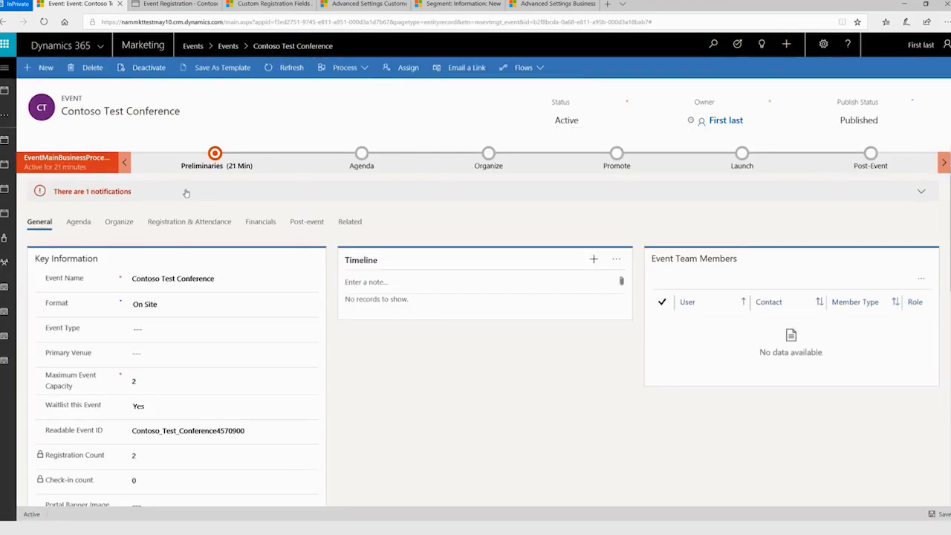
click(187, 193)
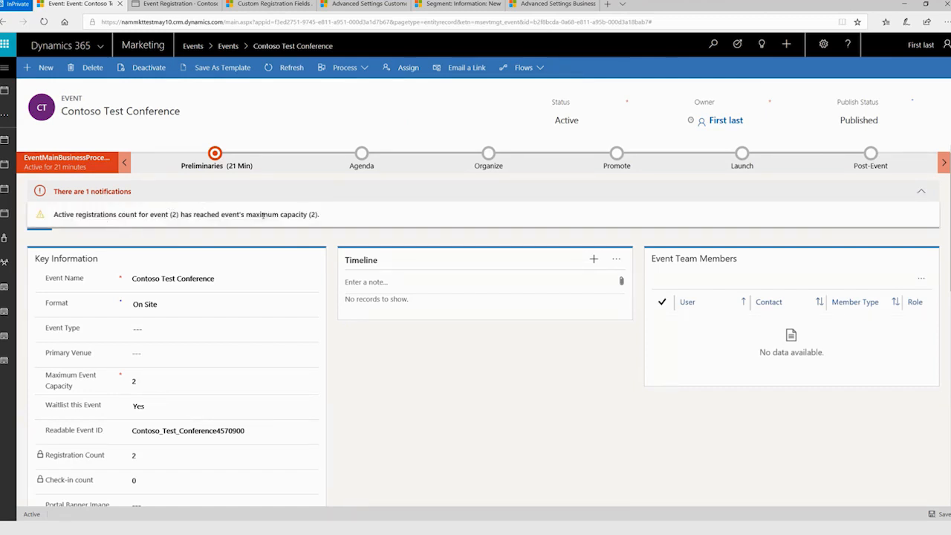
click(175, 192)
click(179, 374)
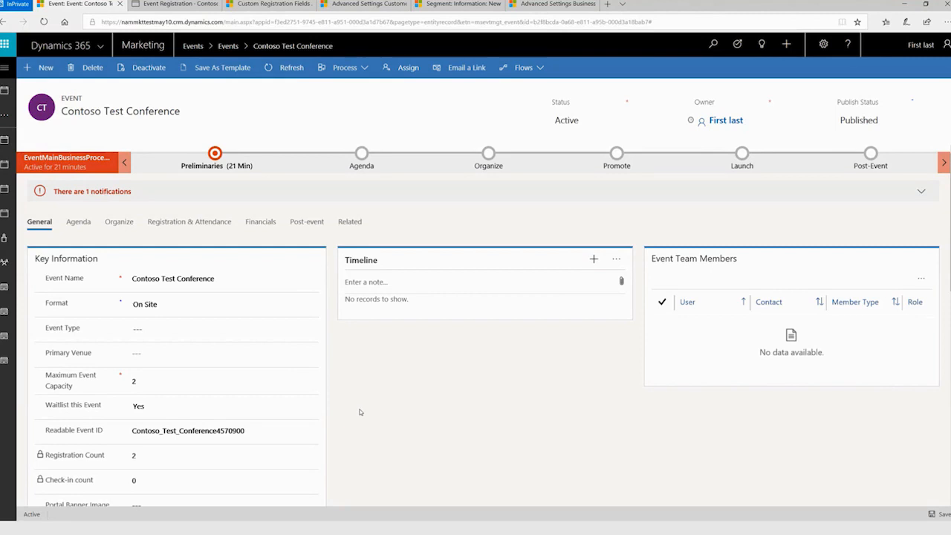
Examine the event's waitlist, including the Automatically Register and Invited values of its contacts.
click(197, 223)
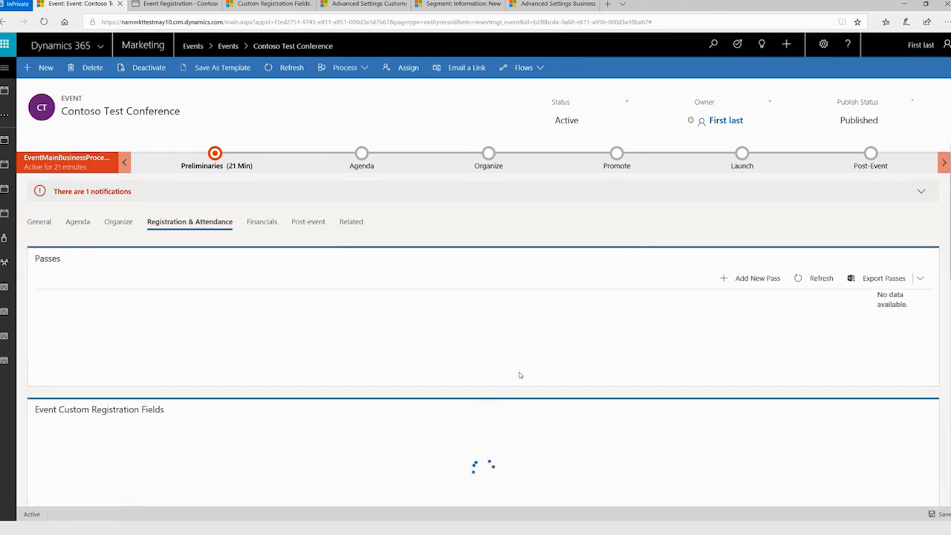
scroll(521, 375, down, 15)
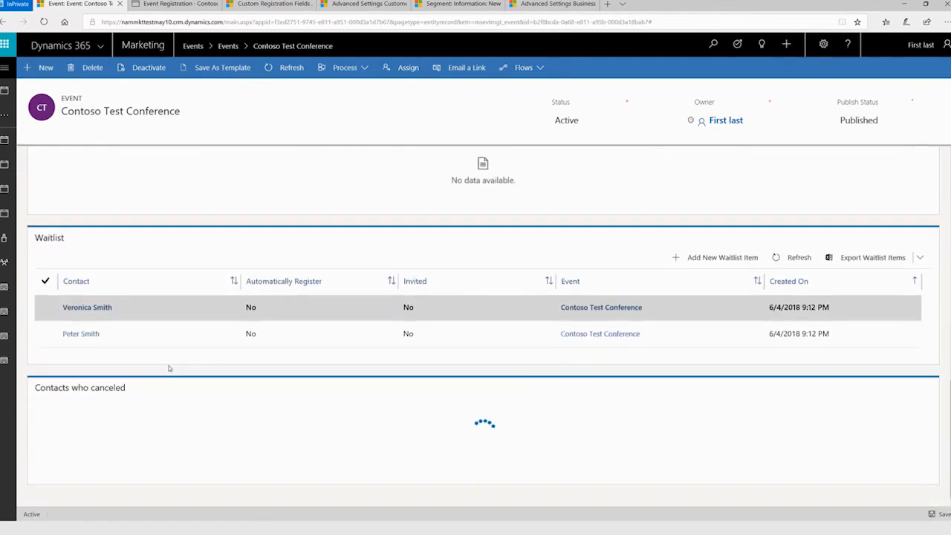
scroll(174, 334, up, 3)
scroll(178, 416, down, 2)
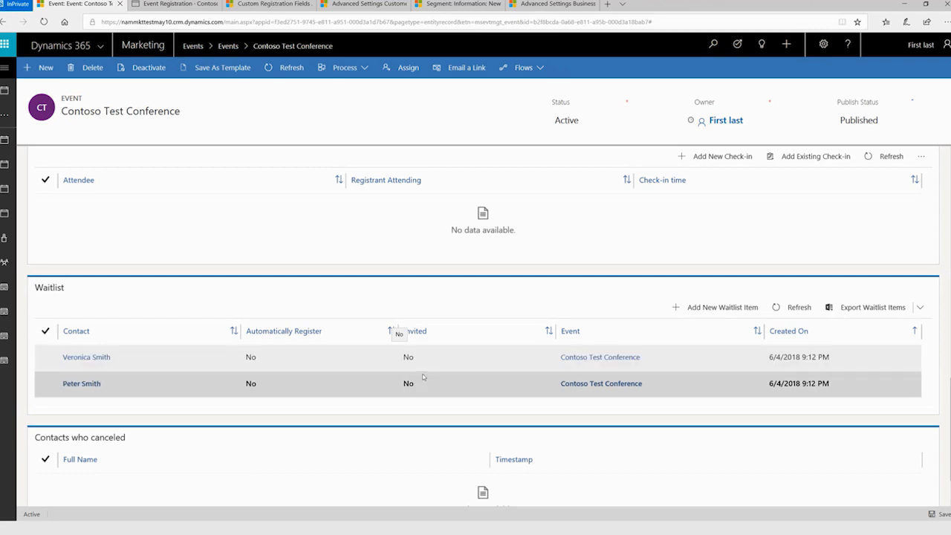
scroll(455, 366, up, 3)
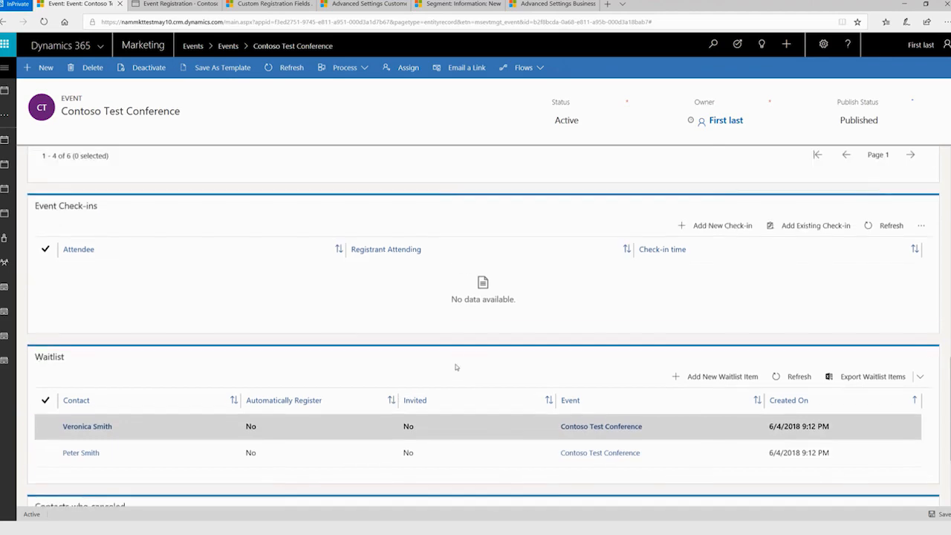
scroll(456, 366, up, 3)
scroll(457, 366, down, 7)
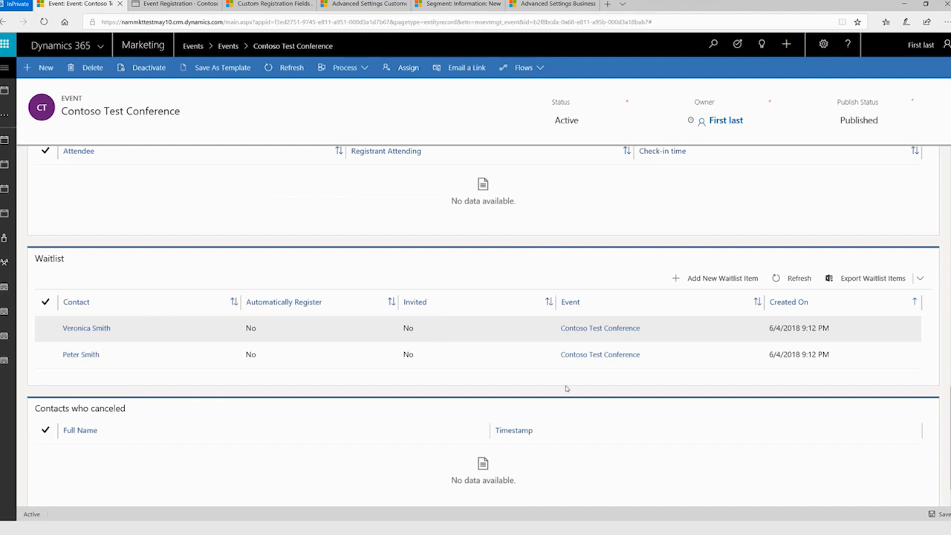
click(353, 353)
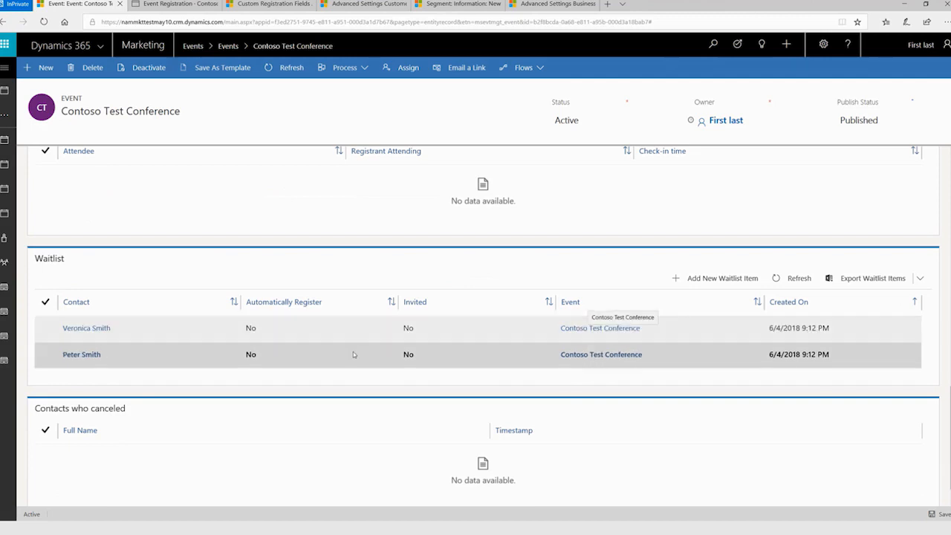
click(289, 333)
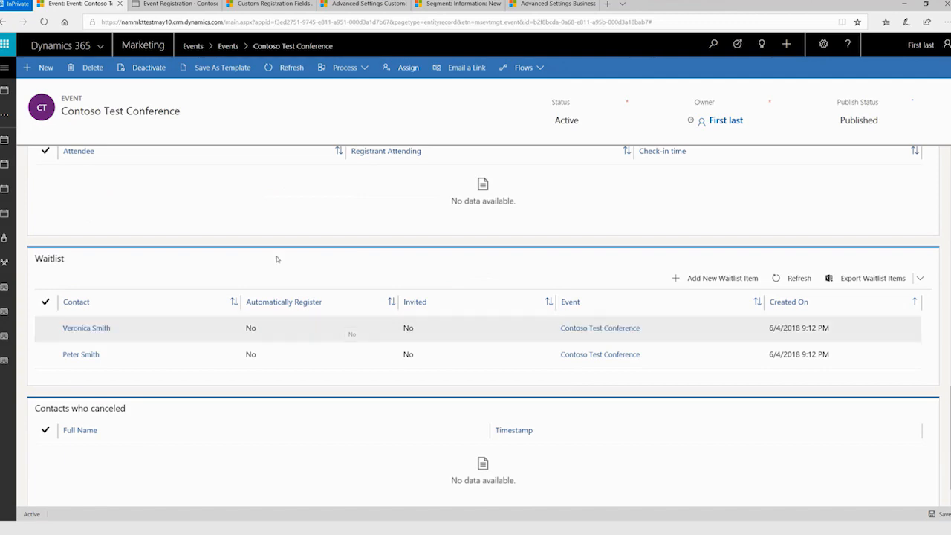
Set the event's Maximum Event Capacity to 3 in its general information, and save the event.
scroll(263, 259, up, 5)
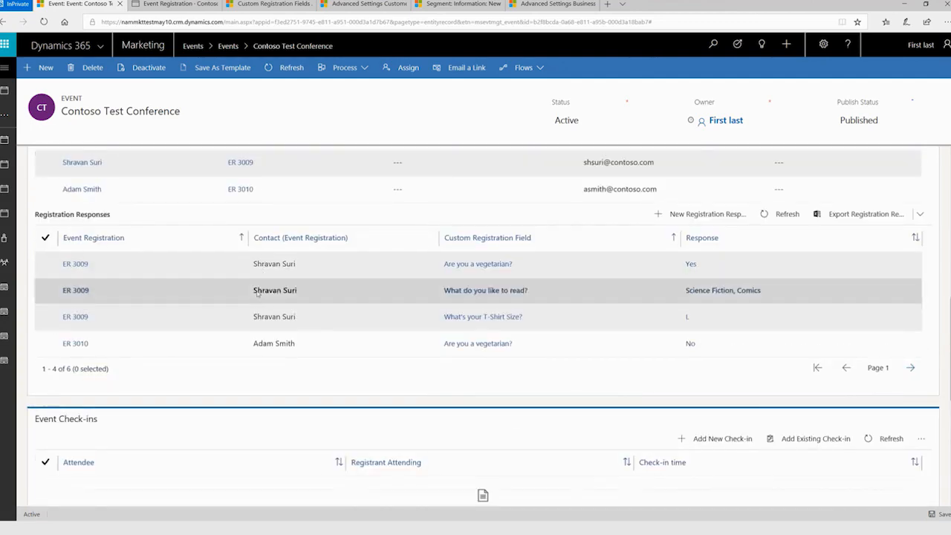
scroll(257, 291, up, 10)
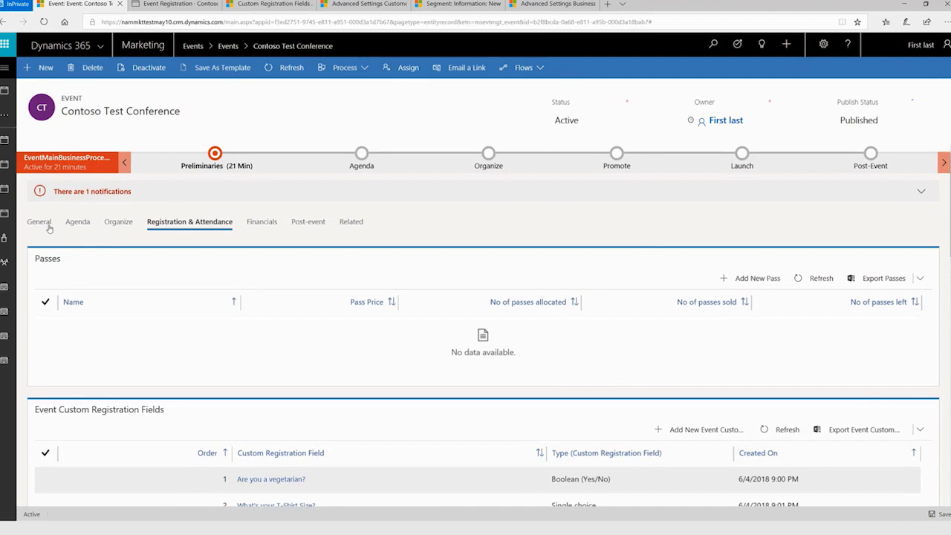
click(49, 229)
scroll(238, 335, down, 1)
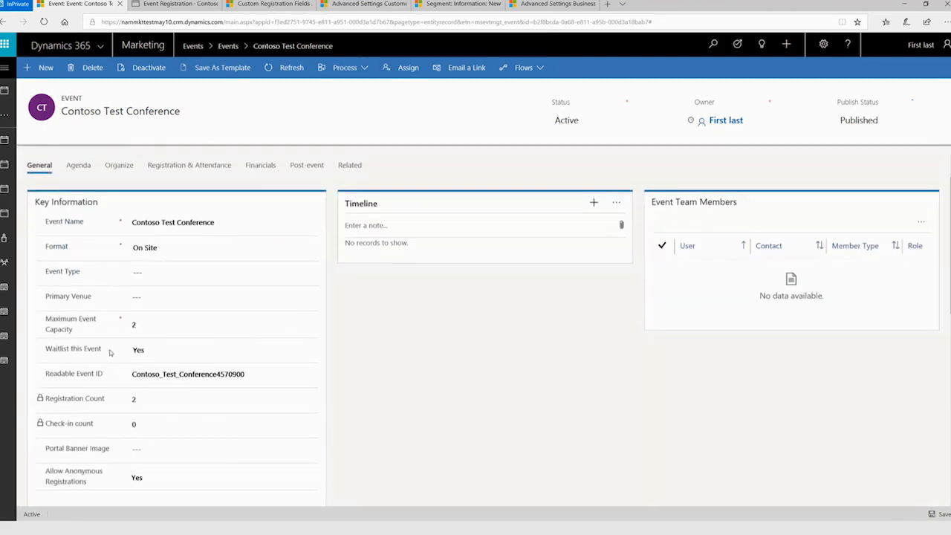
drag(149, 324, 119, 325)
text(3)
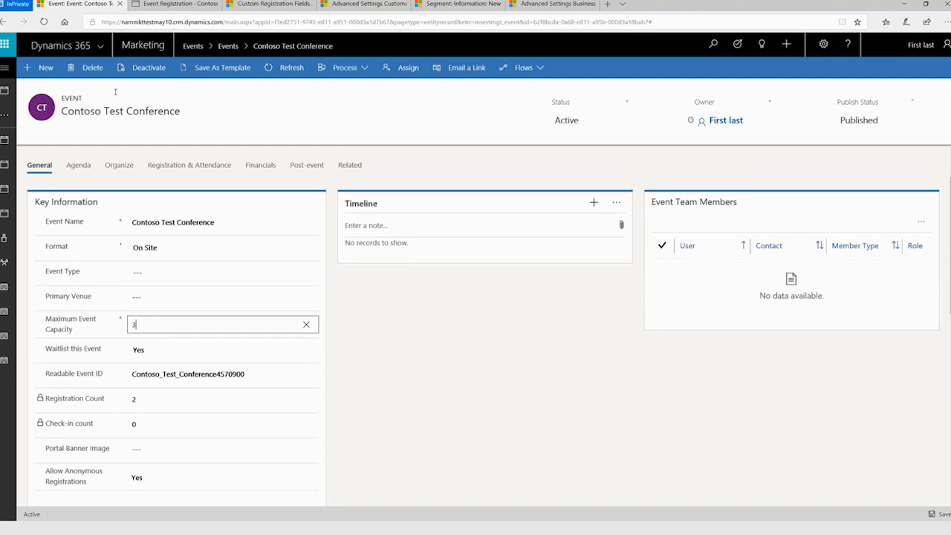
click(938, 514)
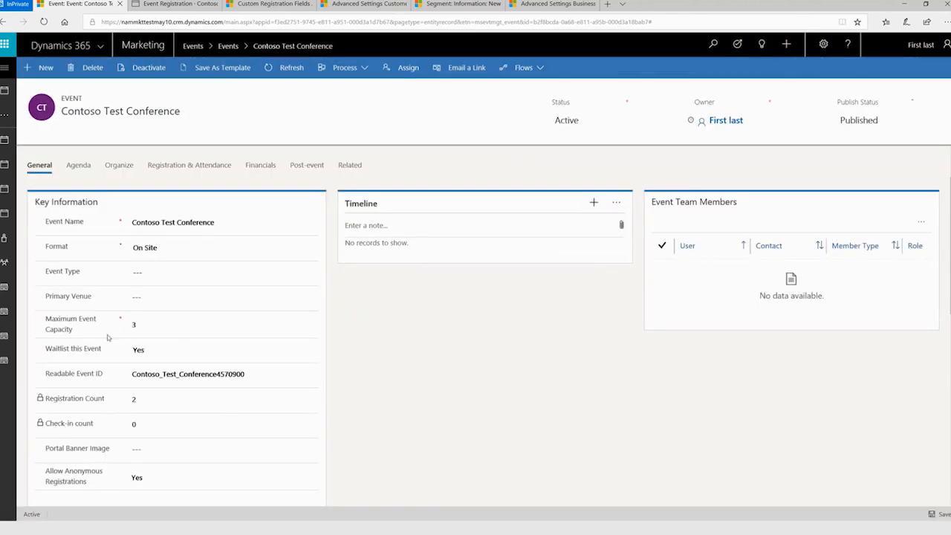
Check the waitlist in the event's registration and attendance details again for changes to the contacts' invitation status.
click(174, 170)
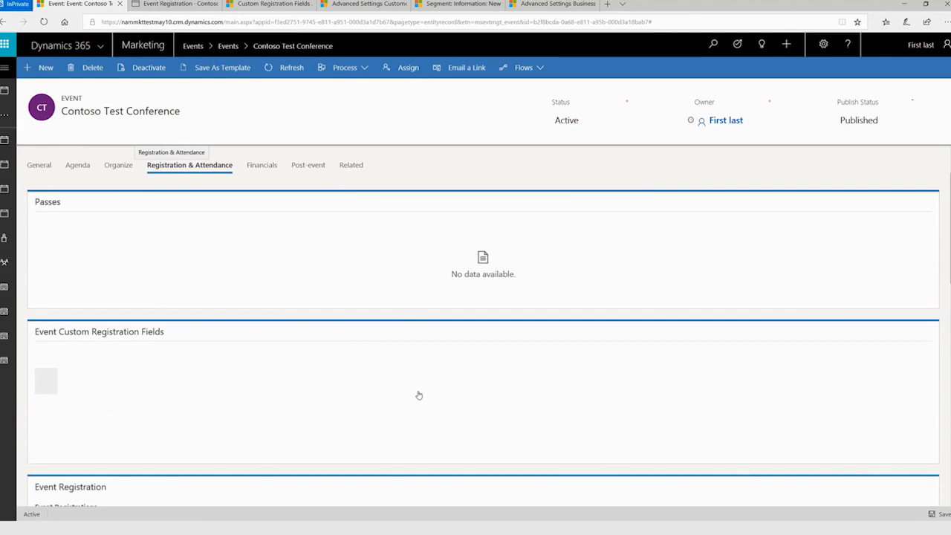
scroll(419, 395, down, 3)
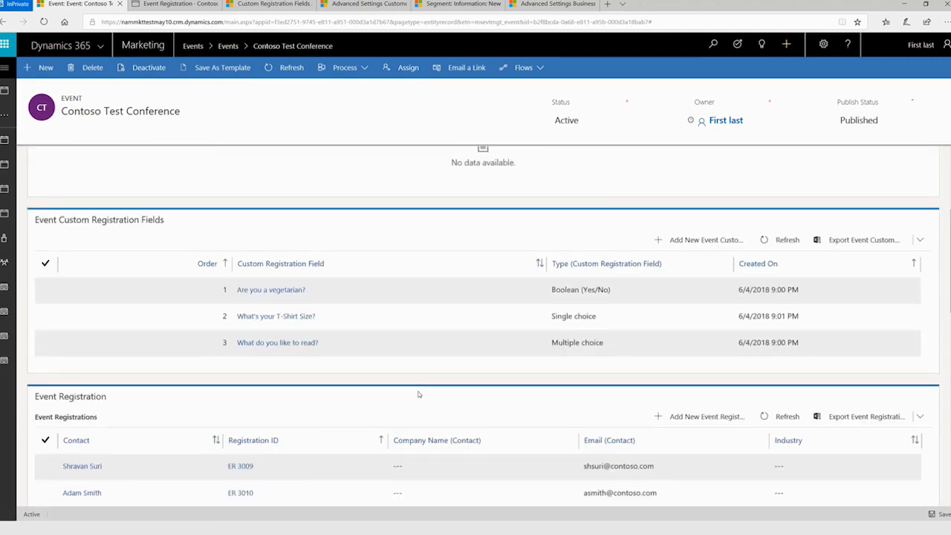
scroll(419, 395, down, 10)
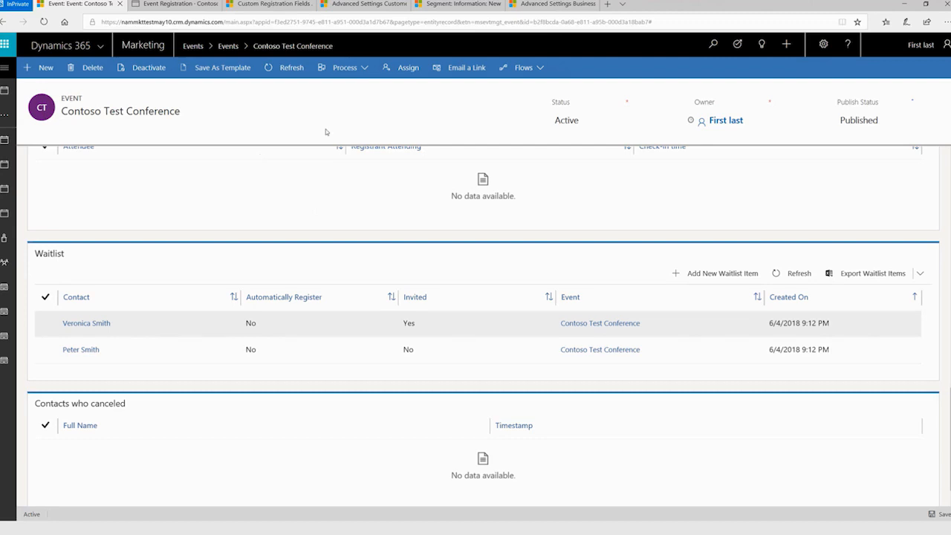
Reopen the Customer Insights sync page in the advanced marketing settings.
click(358, 6)
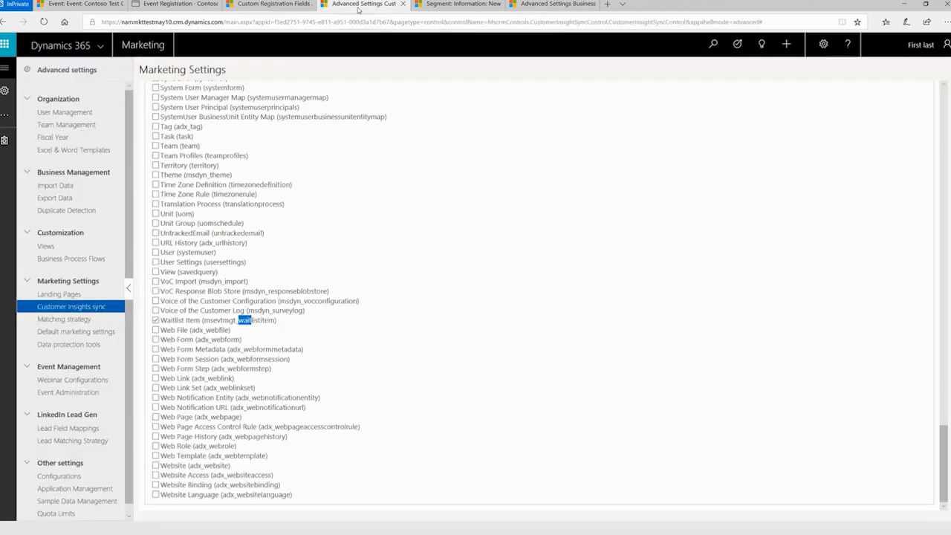
click(8, 71)
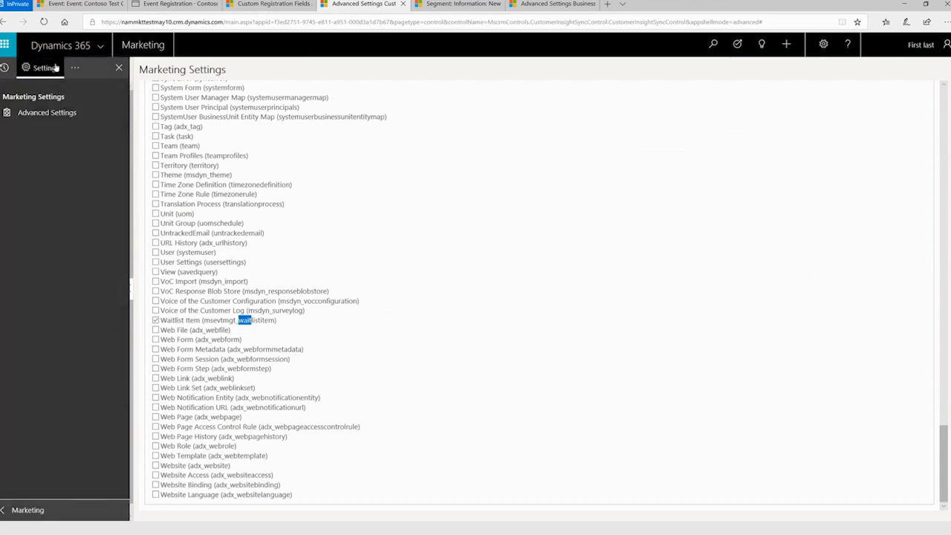
click(76, 70)
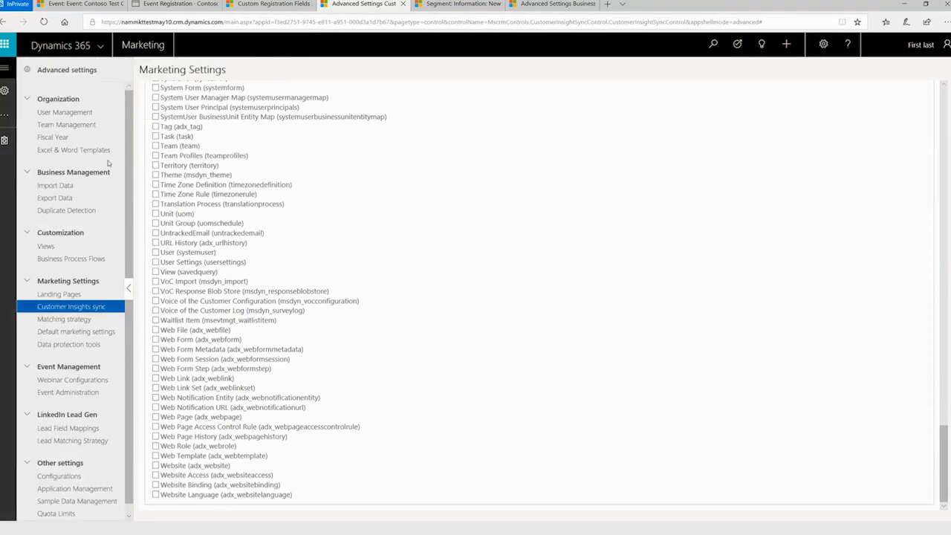
click(100, 309)
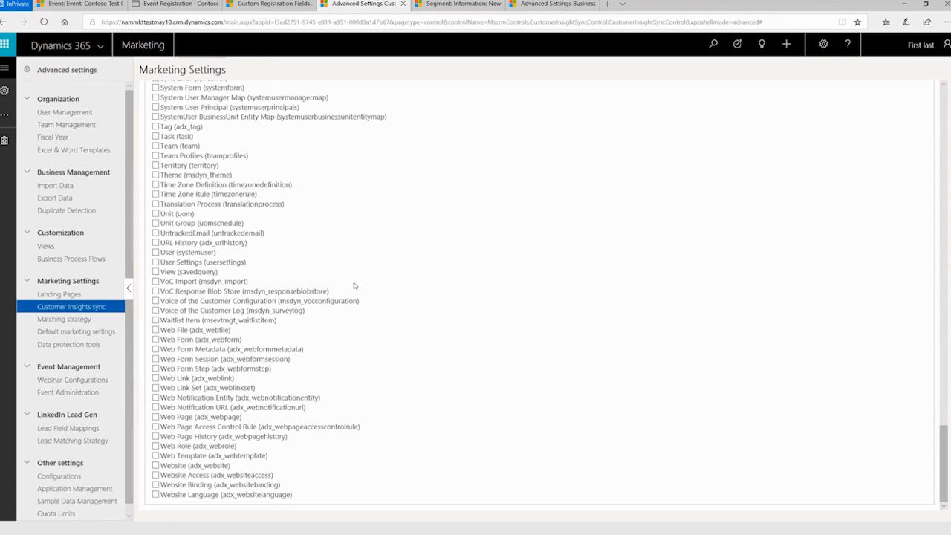
Examine the Customer Insights sync entity list for the entities selected by default, through to the Waitlist Item entry.
scroll(354, 283, up, 20)
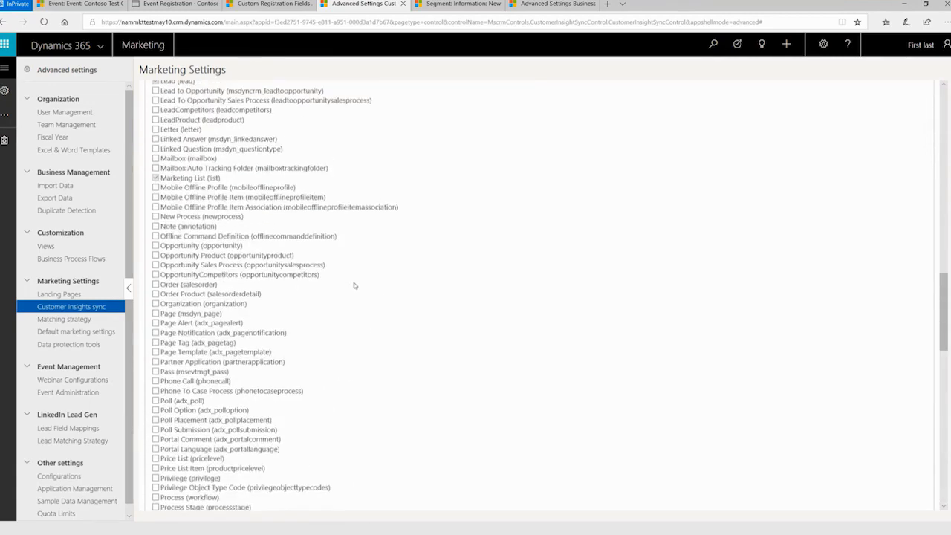
scroll(354, 282, up, 12)
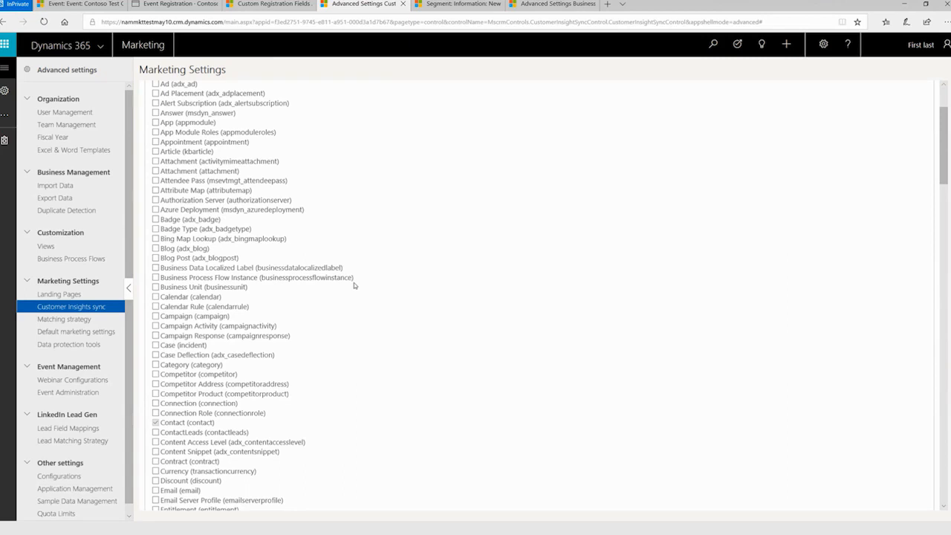
scroll(353, 316, down, 3)
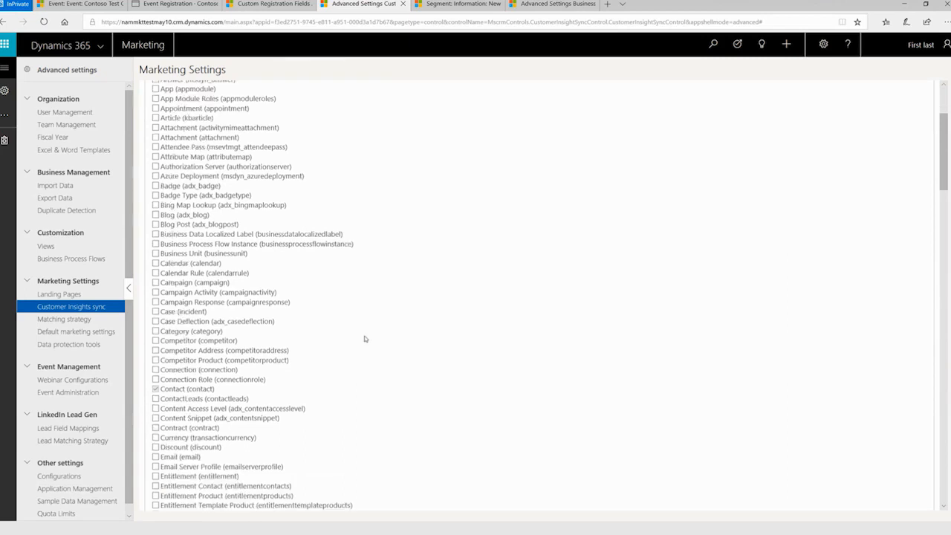
scroll(364, 339, down, 20)
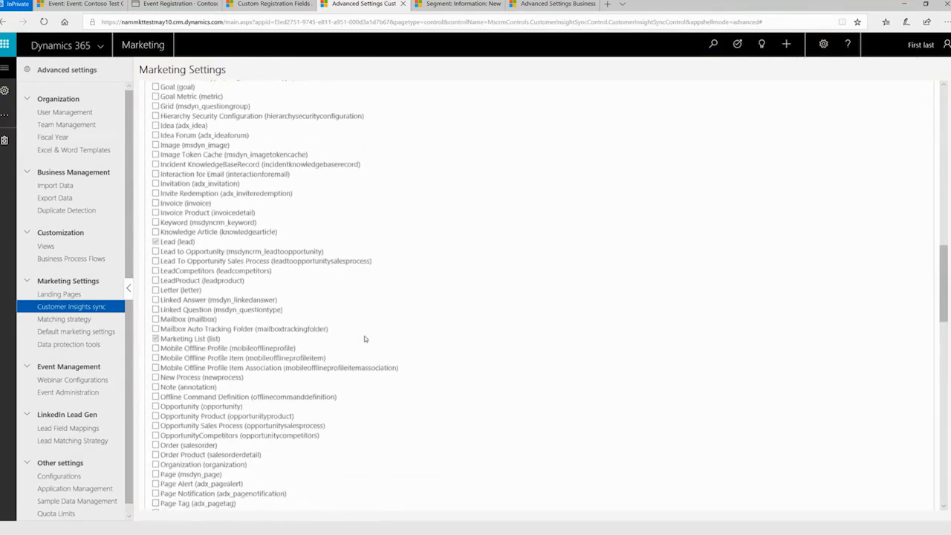
scroll(364, 338, down, 20)
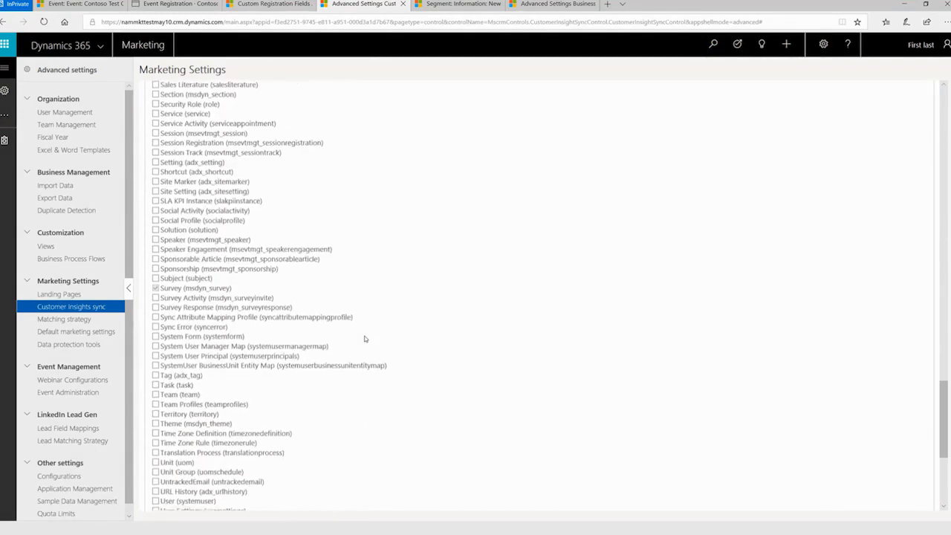
scroll(364, 338, up, 15)
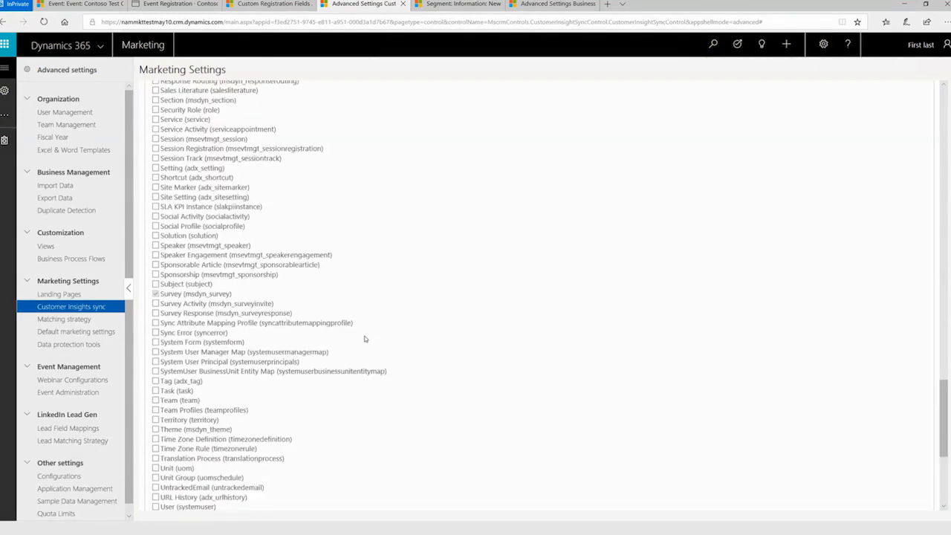
scroll(364, 339, up, 8)
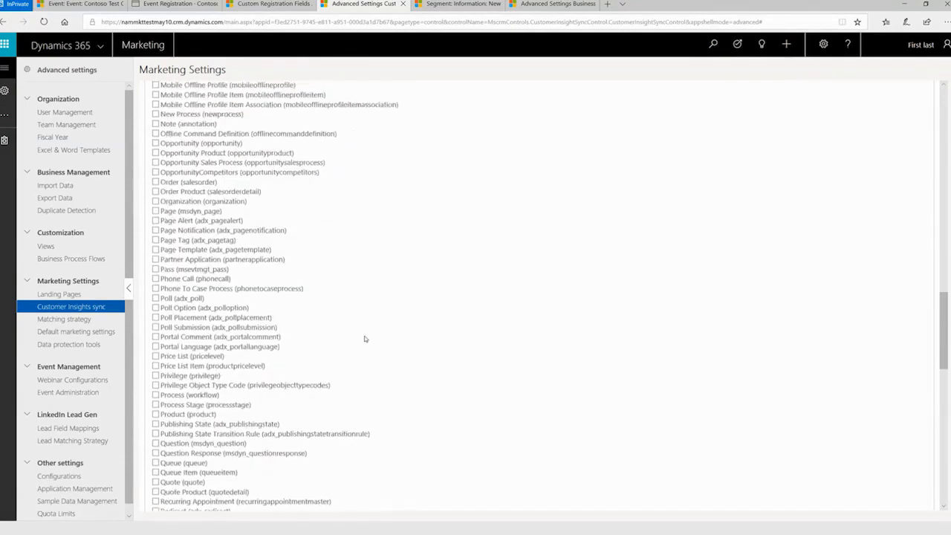
scroll(364, 339, down, 6)
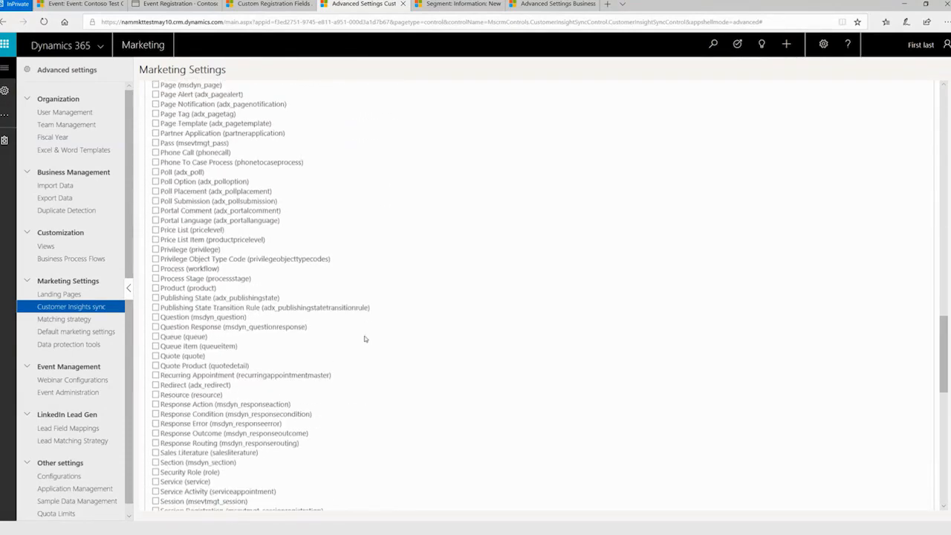
scroll(364, 338, down, 5)
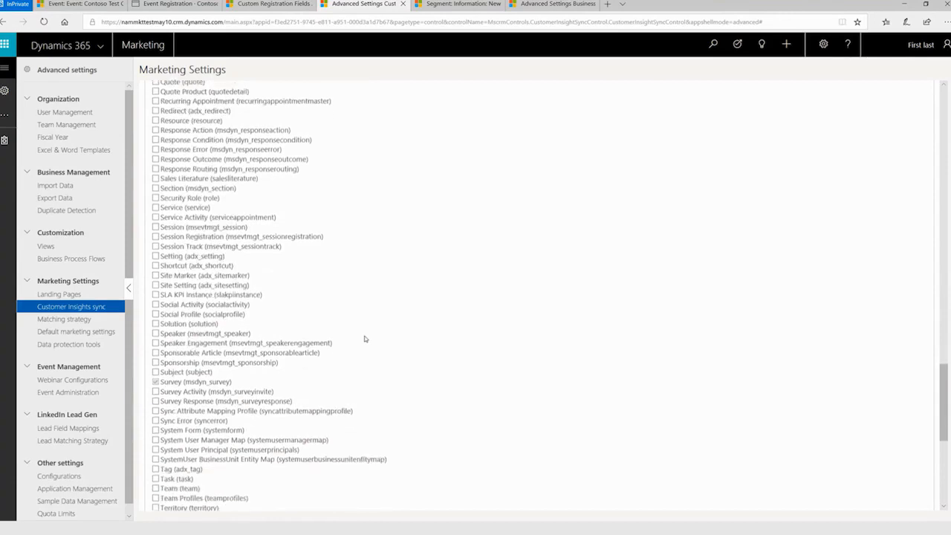
scroll(365, 339, down, 2)
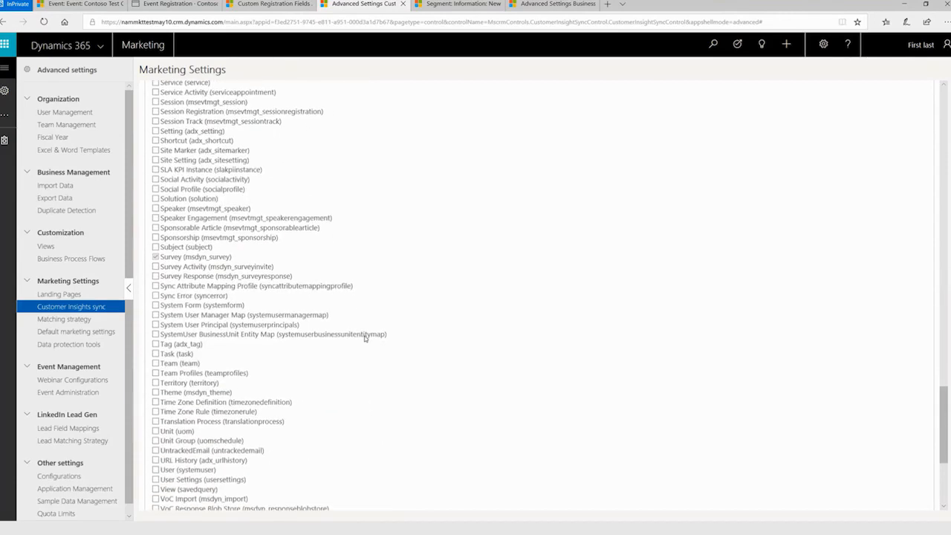
scroll(364, 339, down, 3)
scroll(364, 339, down, 5)
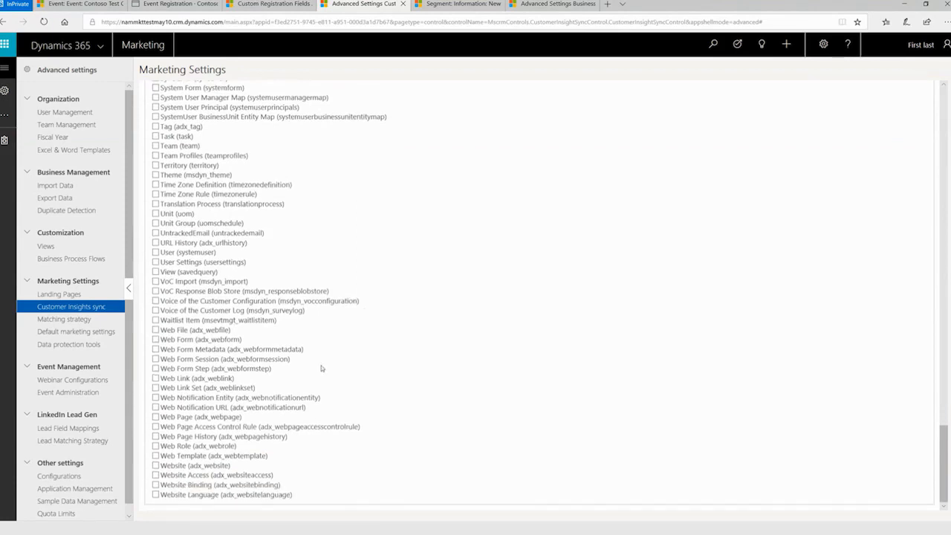
Select the Waitlist Item (msevtmgt_waitlistitem) entity for syncing, and return to the start of the entity list where changes are published.
click(156, 321)
scroll(354, 292, up, 10)
scroll(354, 292, up, 10)
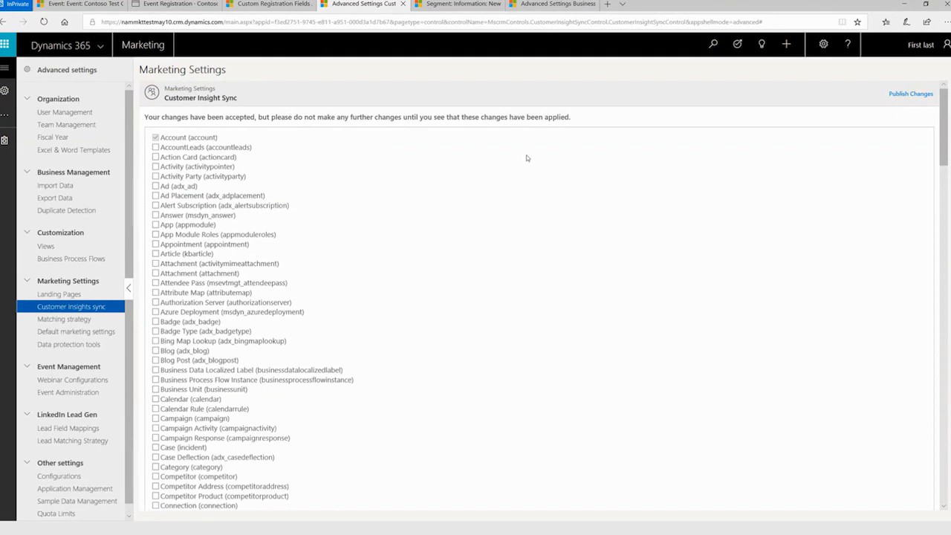
Switch to the unsaved Invited_Contacts segment, keeping its changes, and remove the existing condition group from its definition.
click(452, 13)
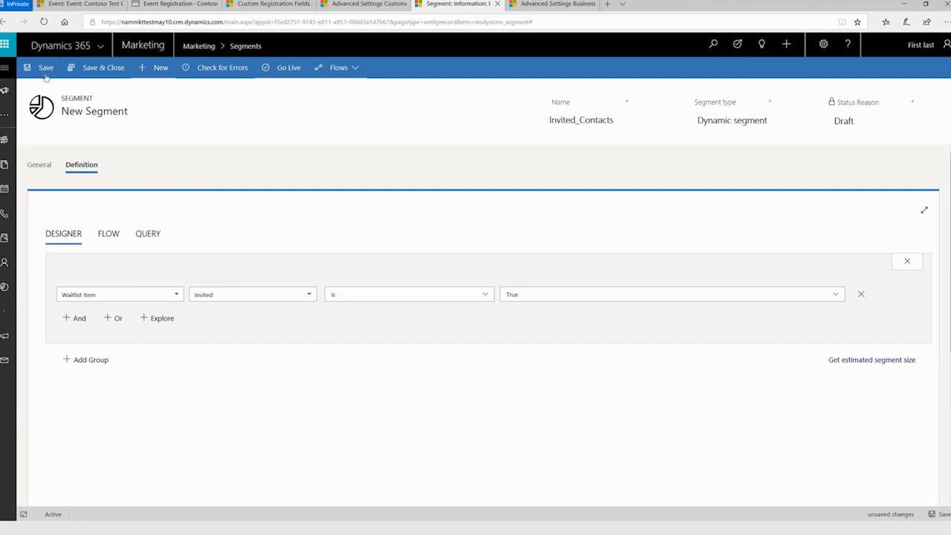
click(145, 69)
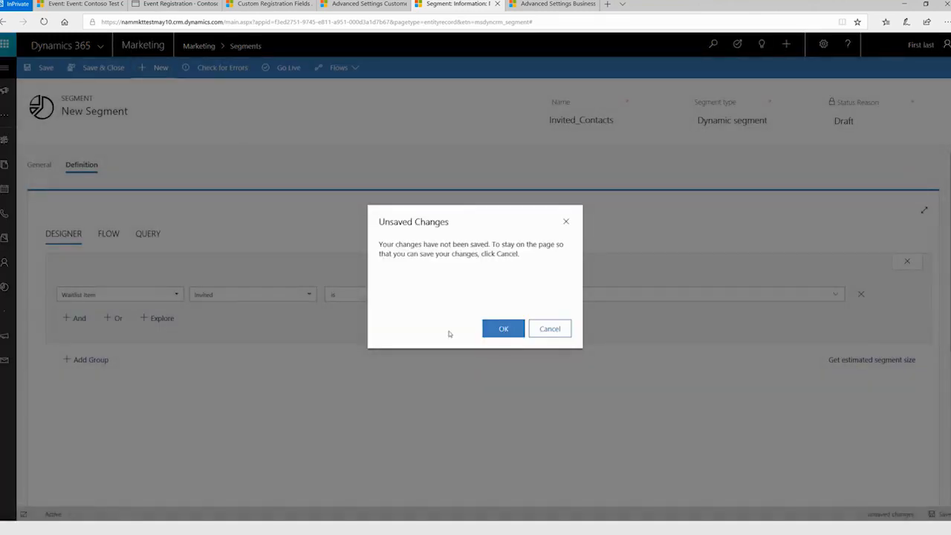
click(549, 329)
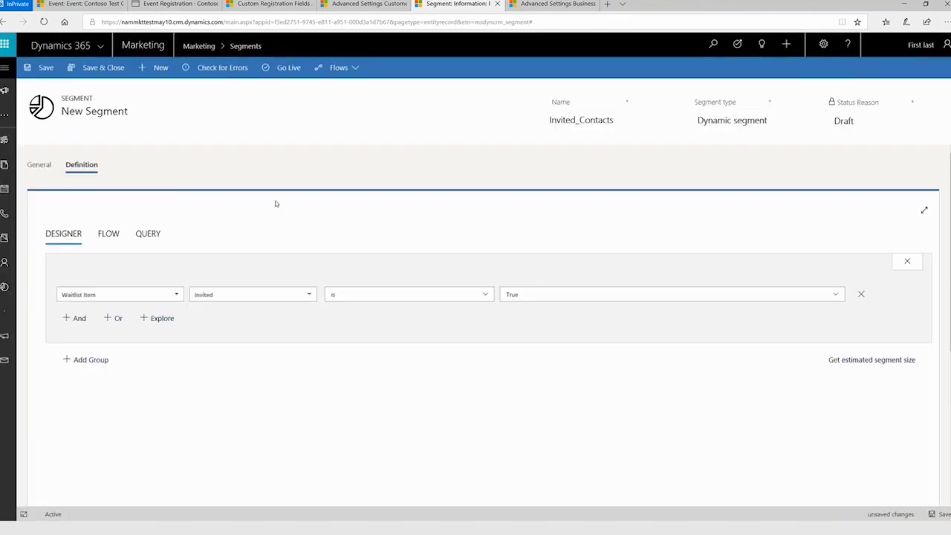
click(38, 165)
click(88, 166)
click(896, 267)
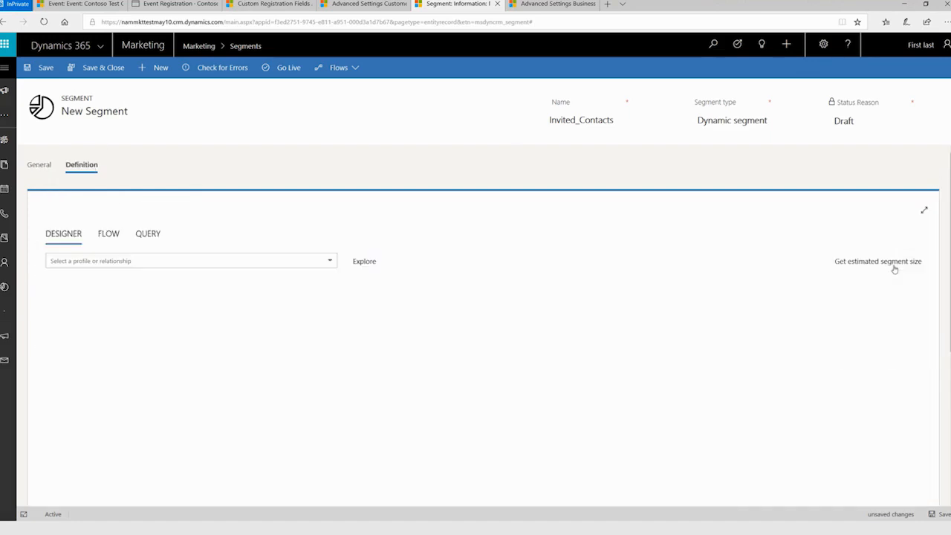
Add a condition group based on the Waitlist Item profile to the segment definition.
click(153, 262)
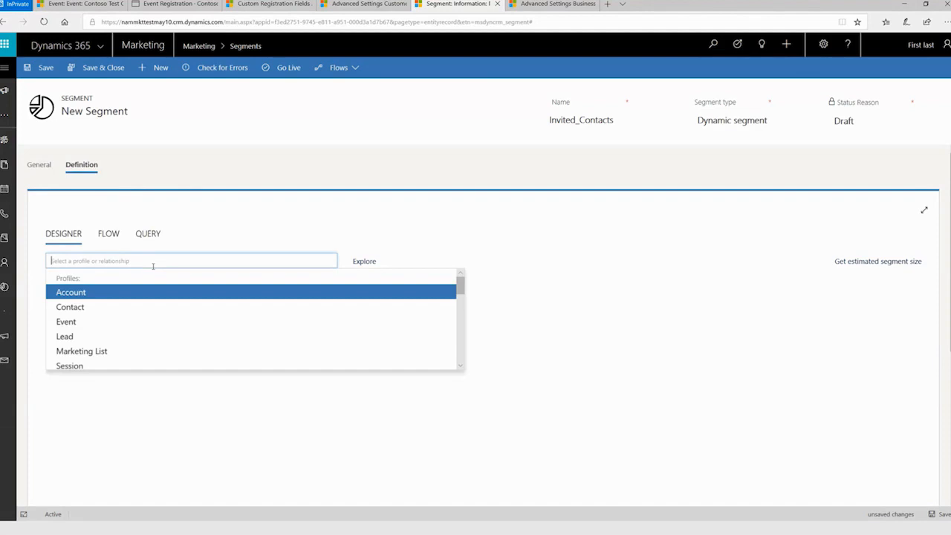
right_click(124, 333)
click(69, 393)
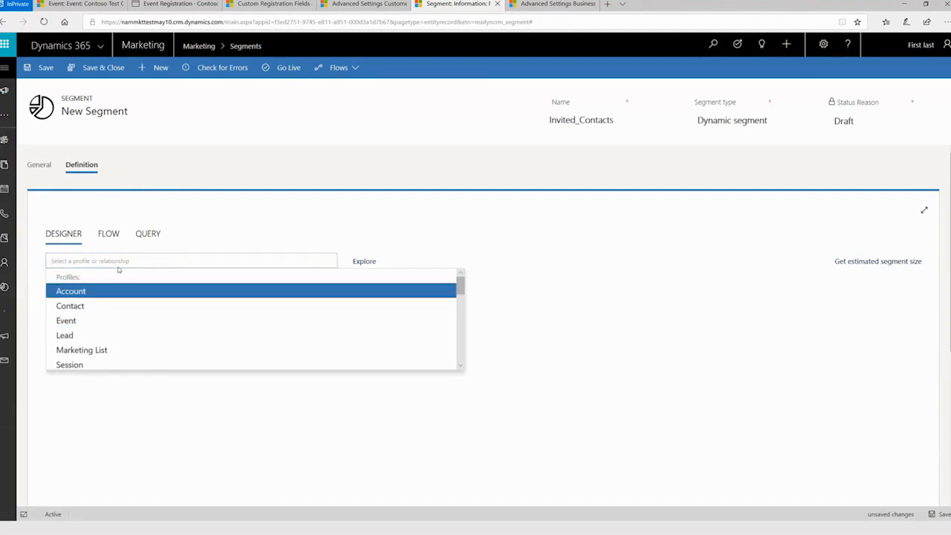
scroll(107, 304, down, 3)
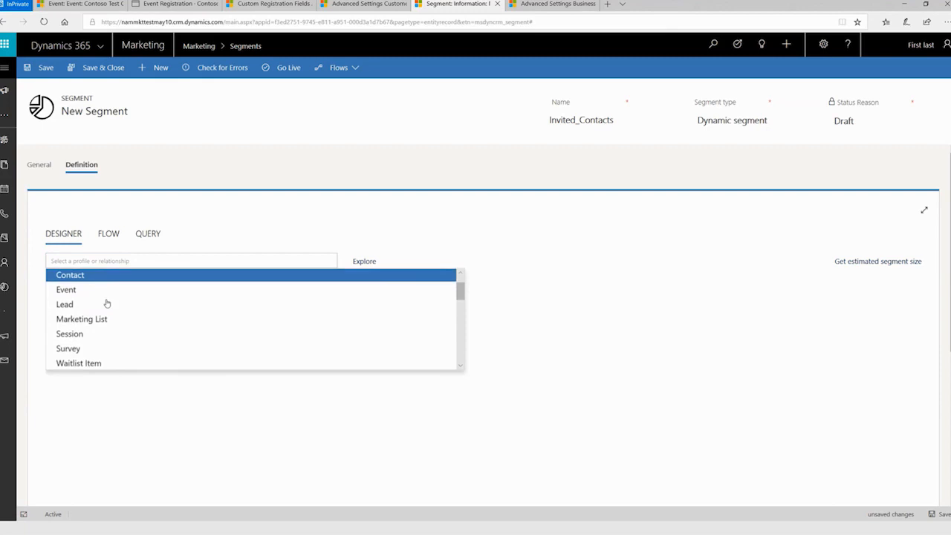
click(94, 349)
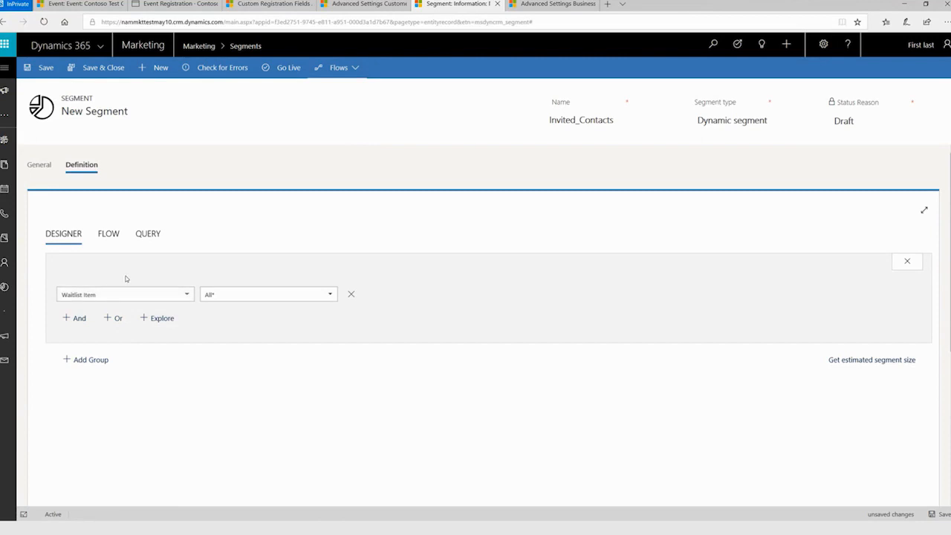
Set the Waitlist Item condition so that the Invited field is True.
click(252, 295)
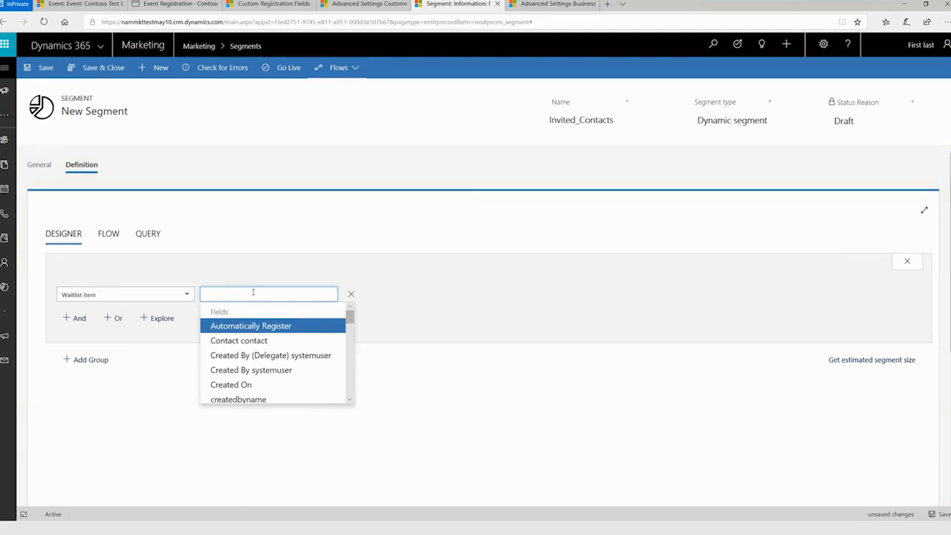
text(in)
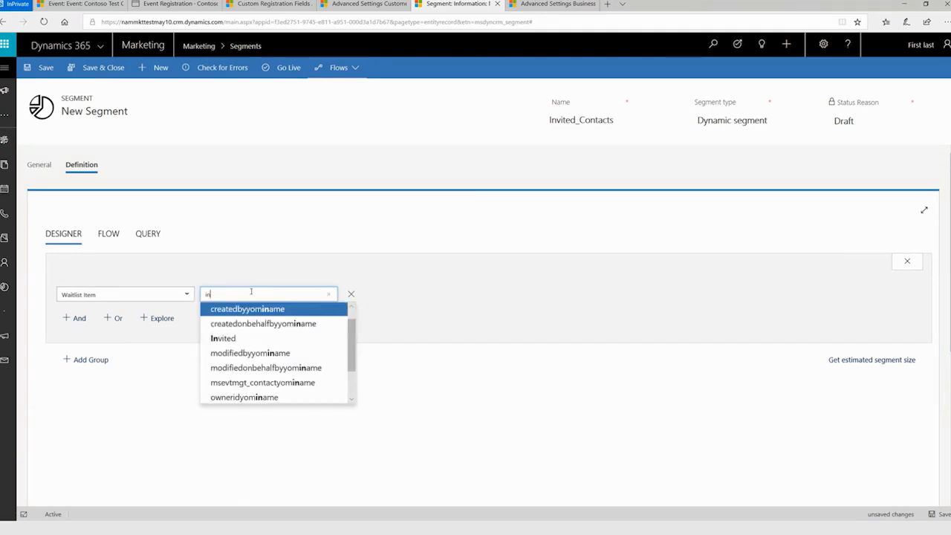
click(232, 340)
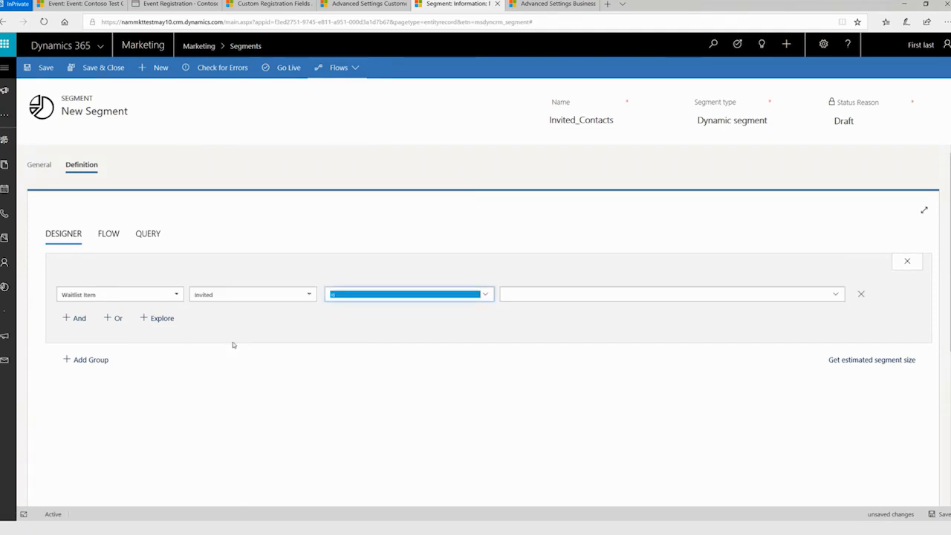
click(519, 296)
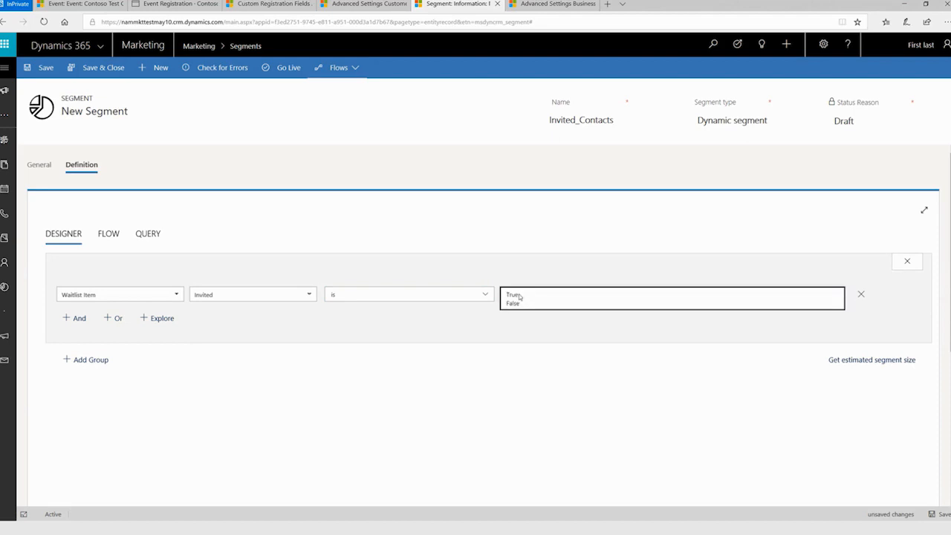
click(523, 296)
click(484, 314)
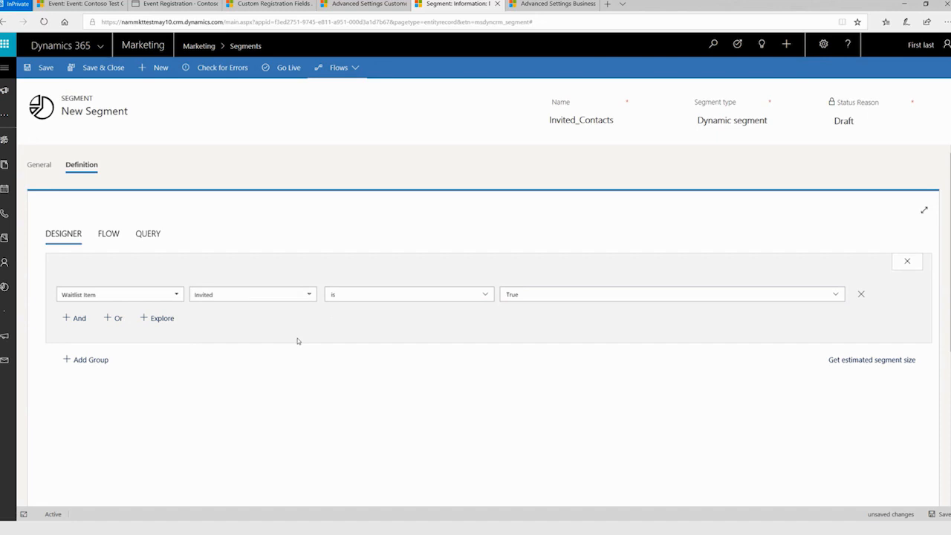
Request the estimated segment size, and save the Invited_Contacts segment.
click(883, 361)
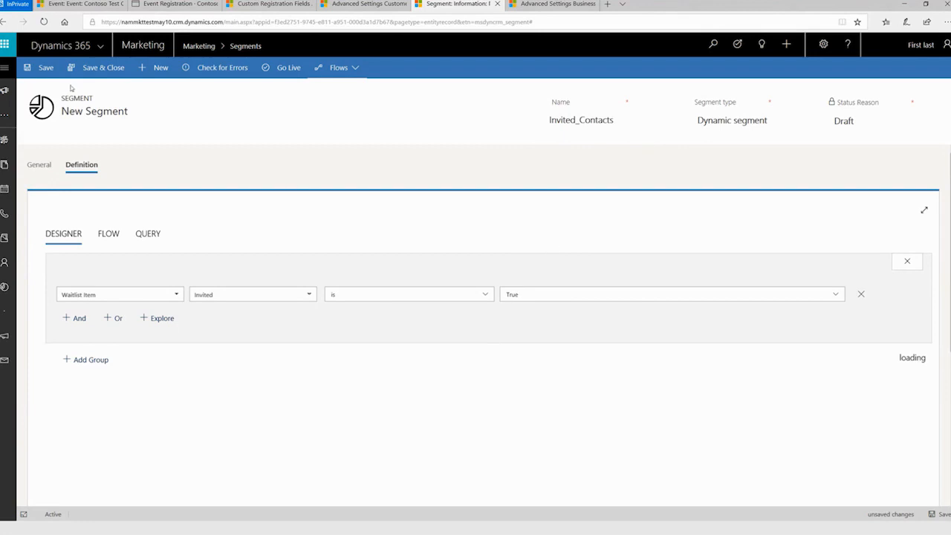
click(43, 70)
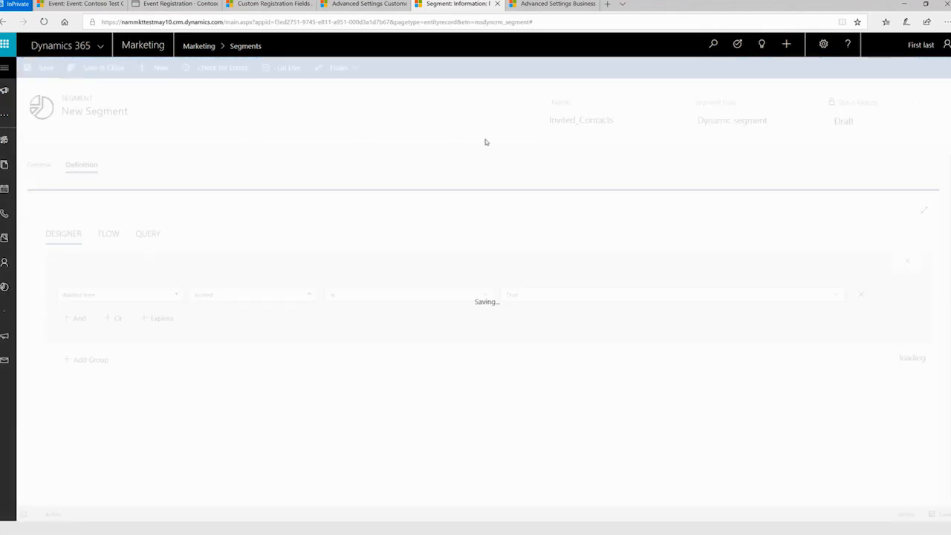